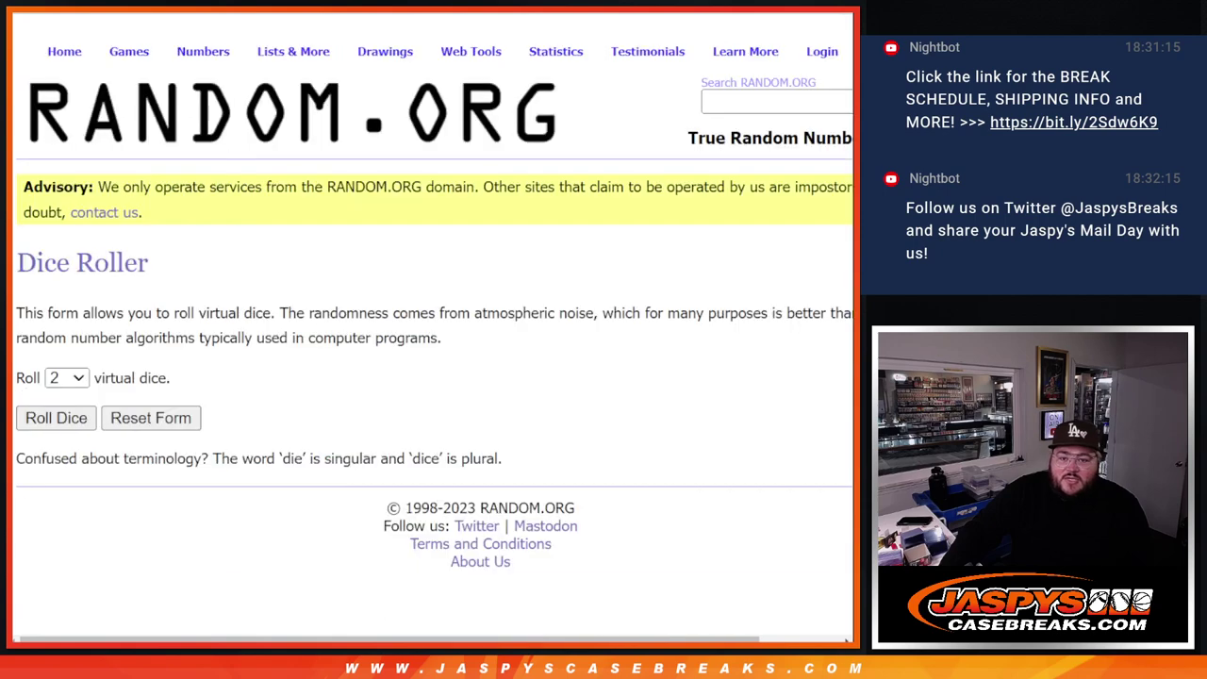
- Roll two virtual dice and randomize the list of participant names eight times, highlighting the randomization count
{"action": "left_click", "coordinate": [54, 420]}
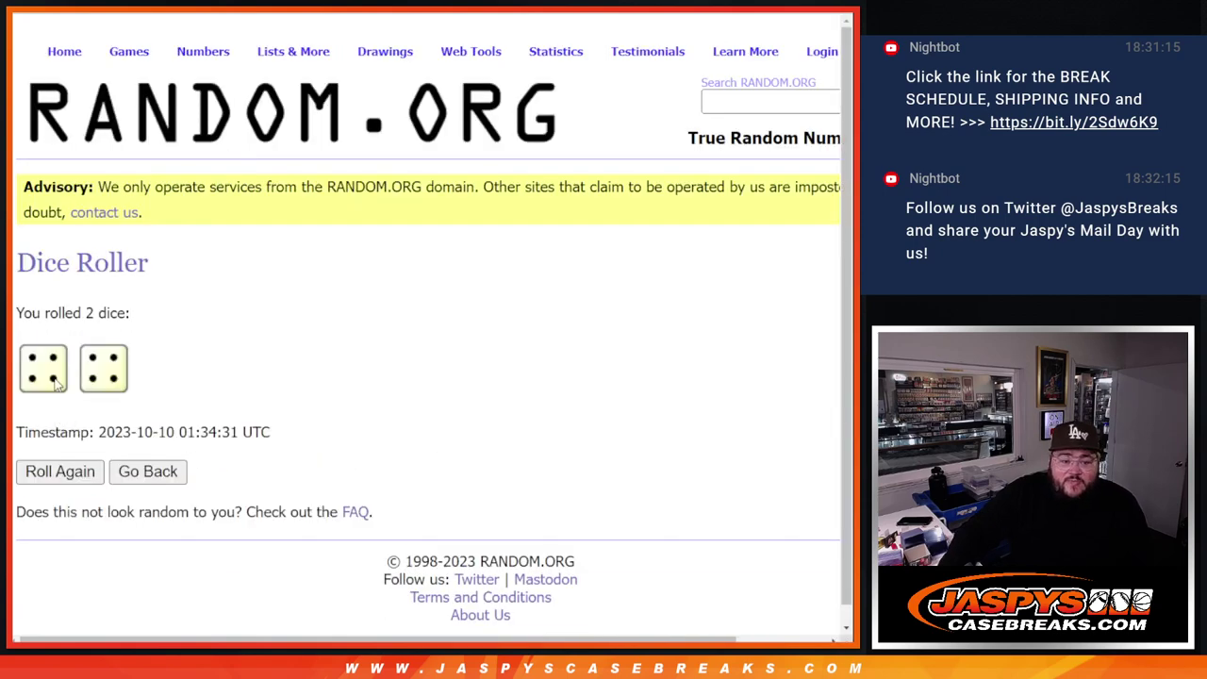
{"action": "key", "text": "ctrl+Tab"}
{"action": "scroll", "coordinate": [77, 532], "scroll_direction": "down", "scroll_amount": 3}
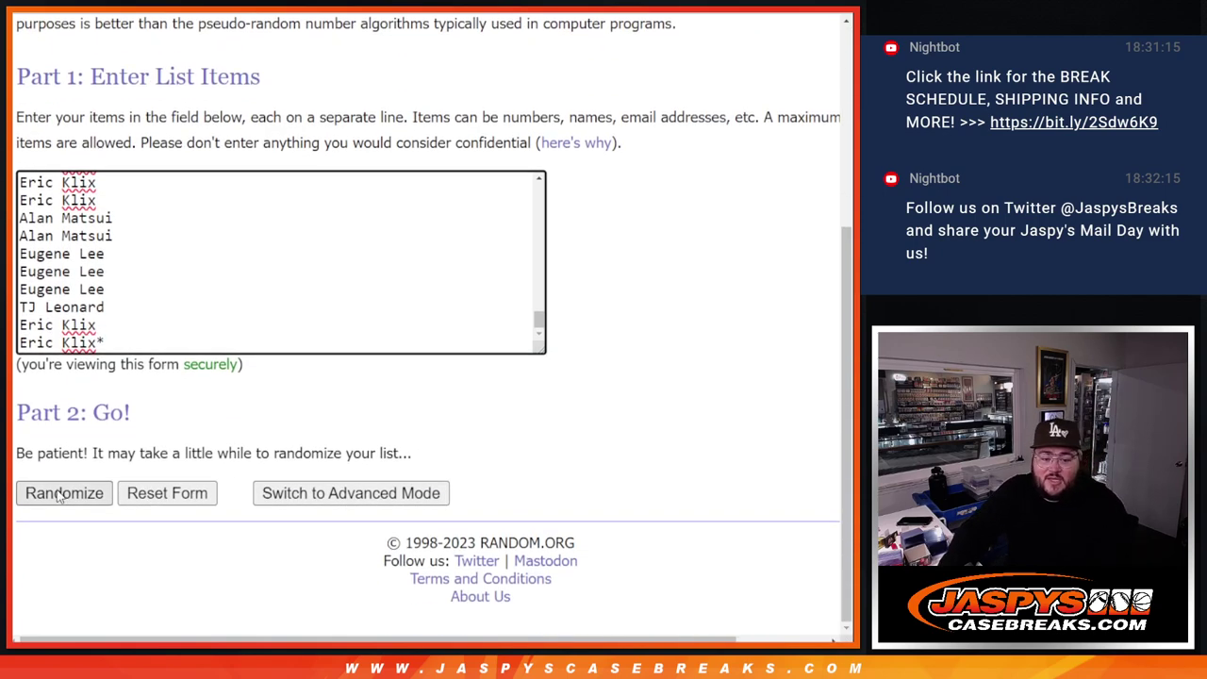
{"action": "left_click", "coordinate": [62, 493]}
{"action": "left_click", "coordinate": [47, 493]}
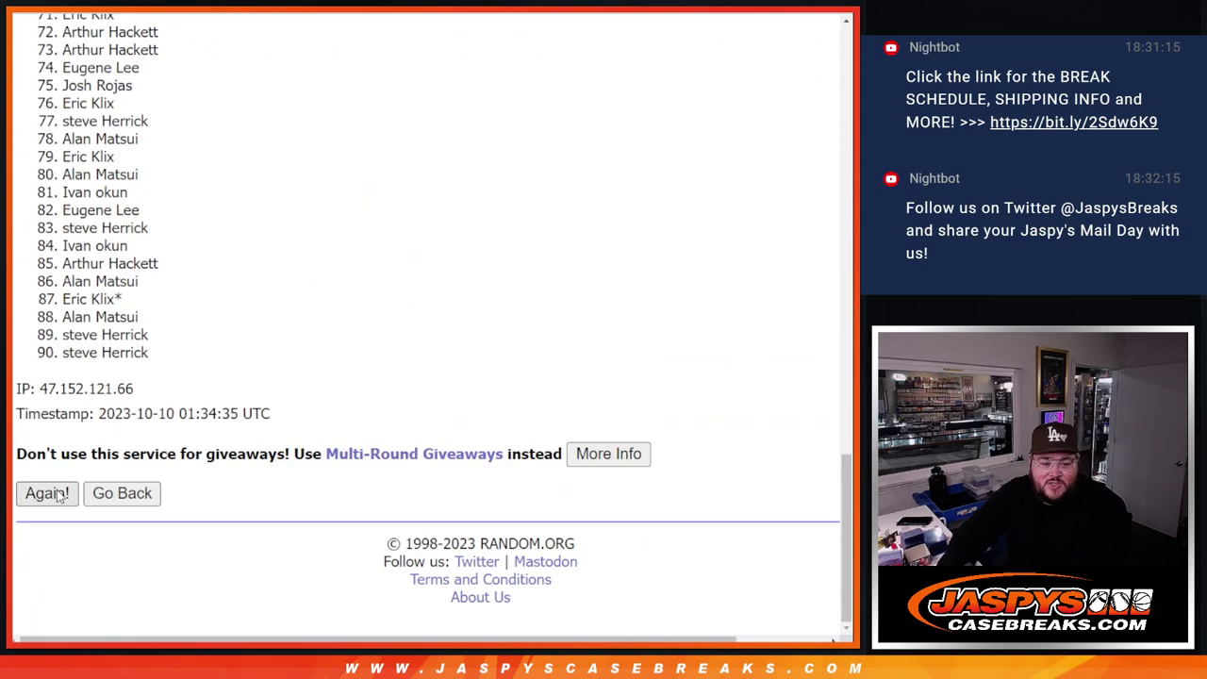
{"action": "left_click", "coordinate": [47, 493]}
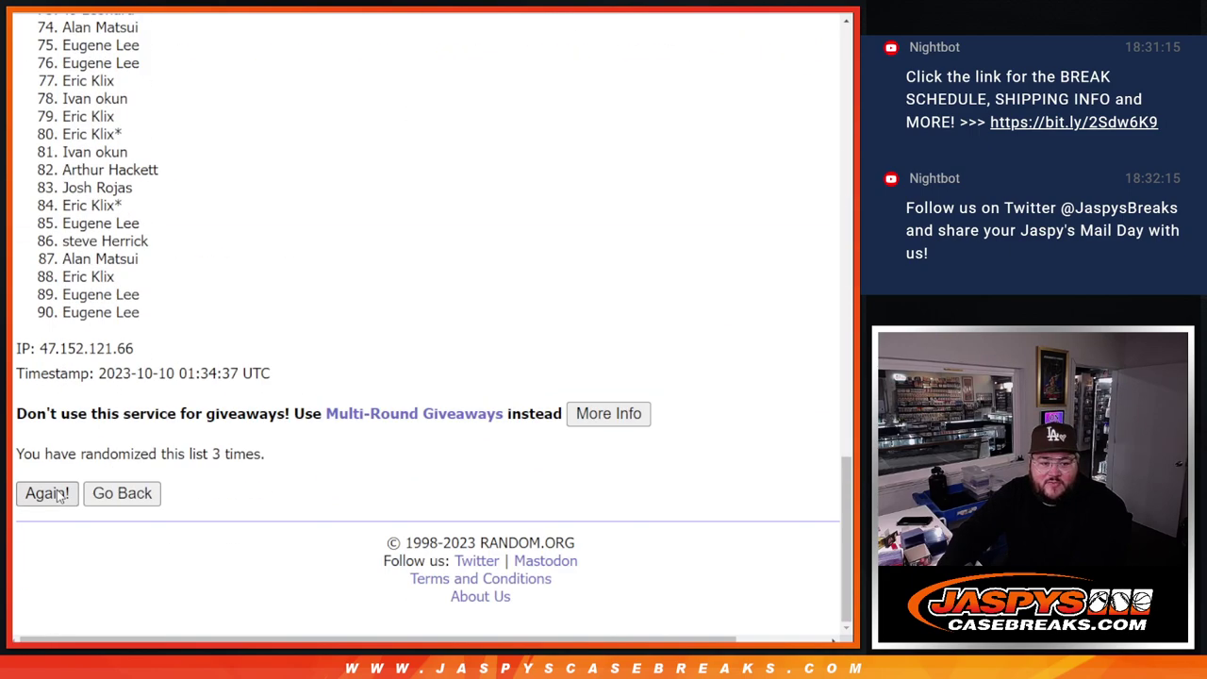
{"action": "left_click", "coordinate": [52, 493]}
{"action": "left_click", "coordinate": [52, 493]}
{"action": "left_click", "coordinate": [52, 493]}
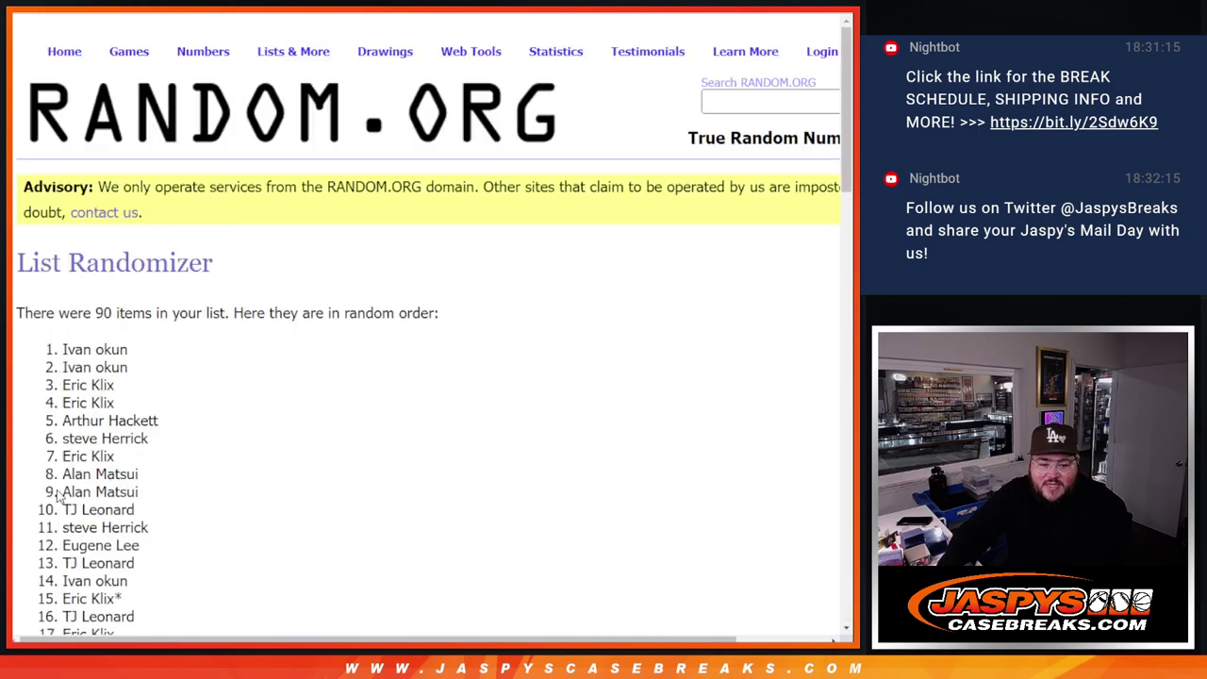
{"action": "left_click", "coordinate": [47, 493]}
{"action": "left_click", "coordinate": [47, 493]}
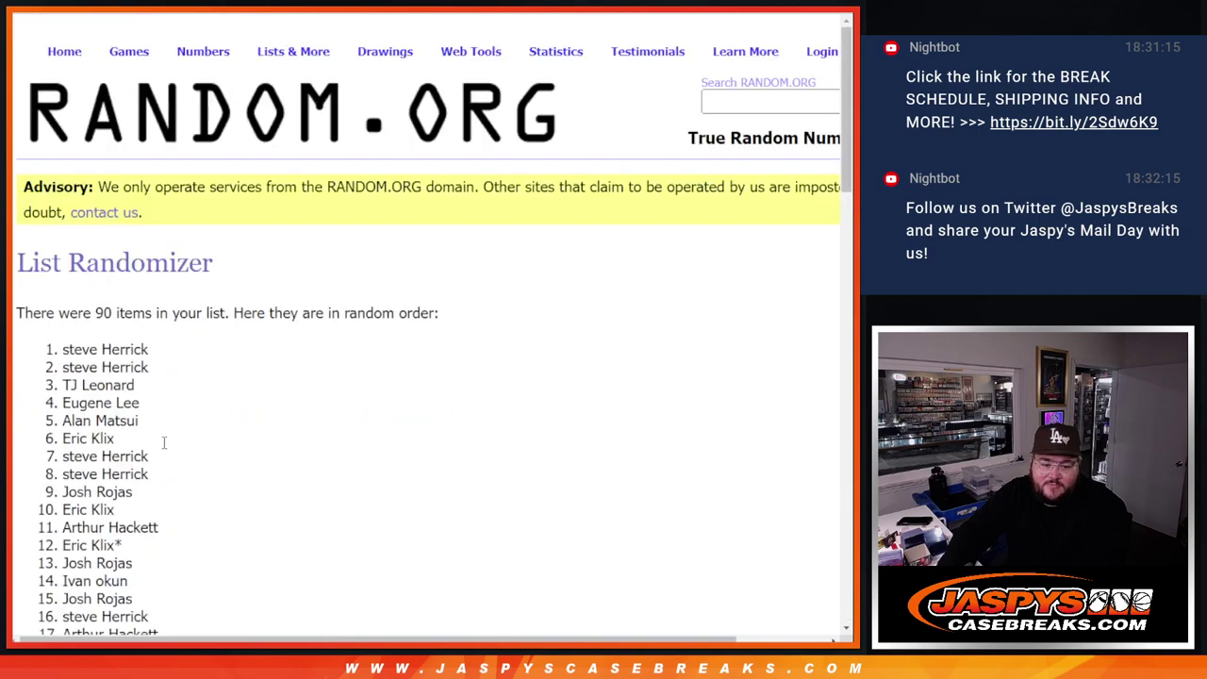
{"action": "left_click_drag", "start_coordinate": [212, 454], "coordinate": [309, 462]}
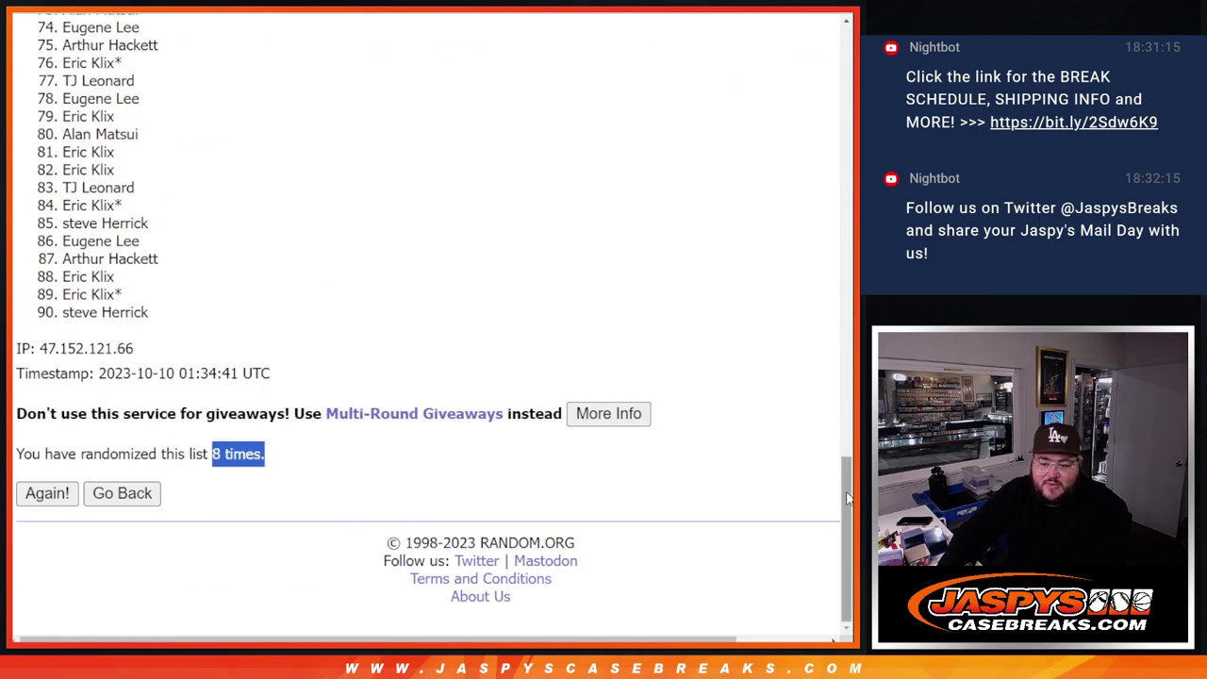
- Copy the whole randomized list of 90 participant names into column A of the break's Google Sheets spreadsheet, starting at A1
{"action": "left_click_drag", "start_coordinate": [847, 492], "coordinate": [835, 117]}
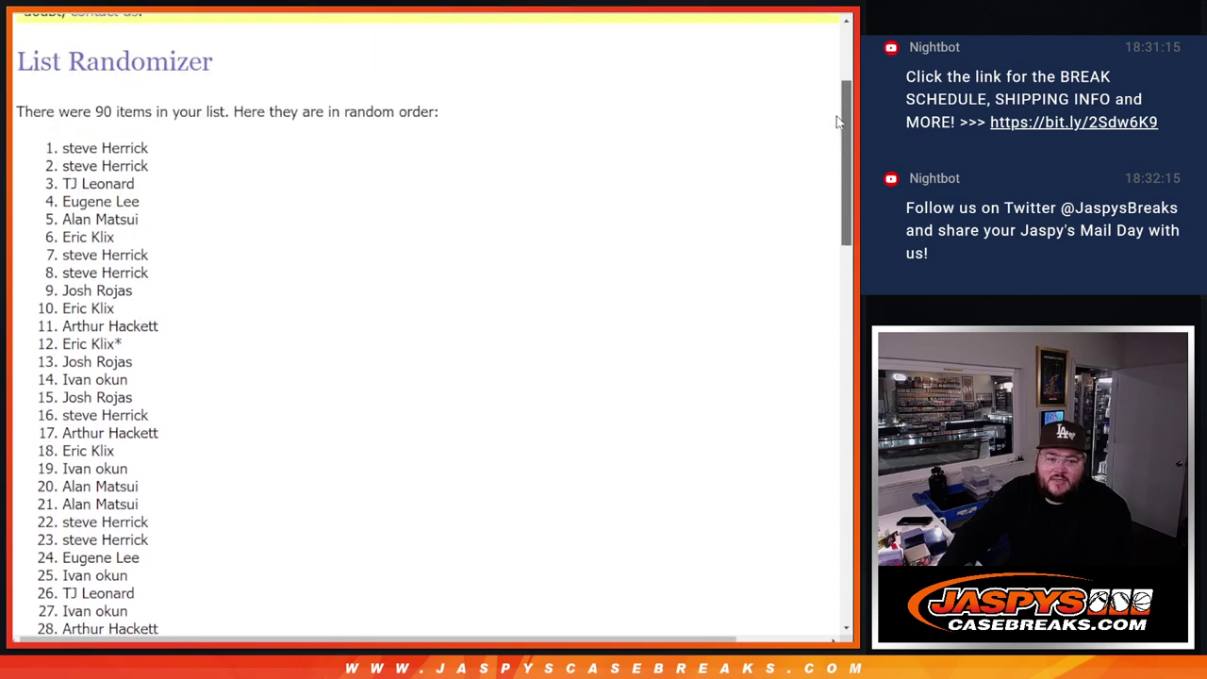
{"action": "left_click_drag", "start_coordinate": [58, 158], "coordinate": [173, 313]}
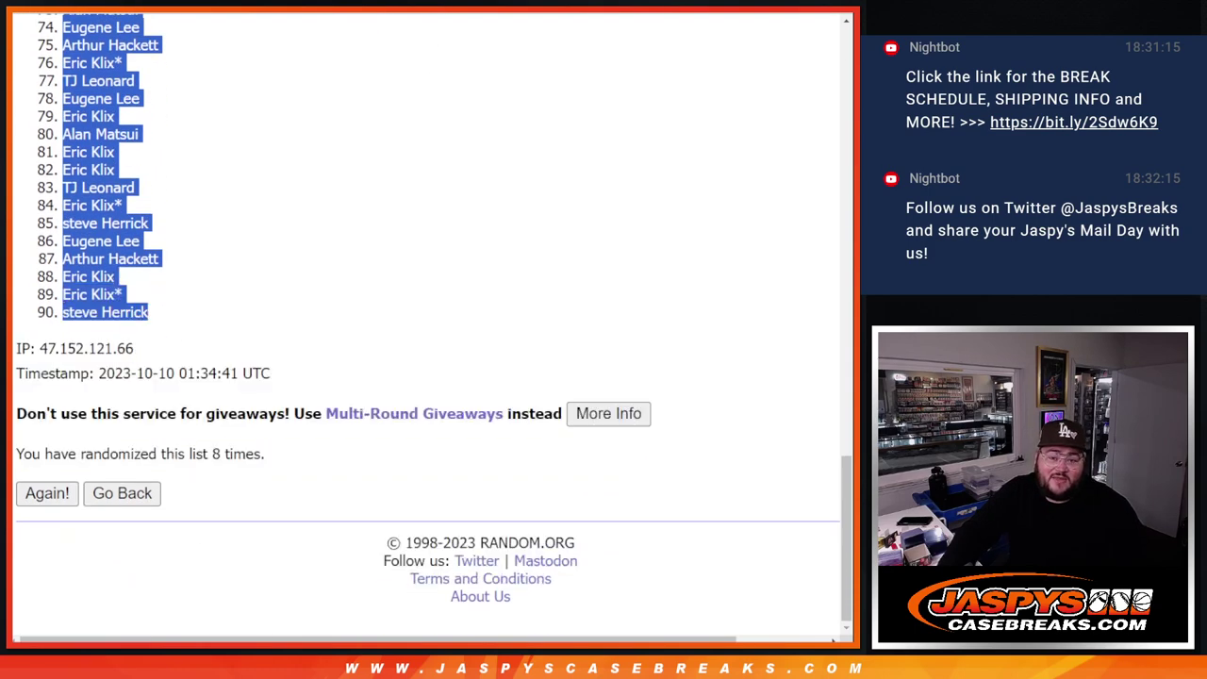
{"action": "key", "text": "ctrl+c"}
{"action": "key", "text": "alt+Tab"}
{"action": "key", "text": "ctrl+v"}
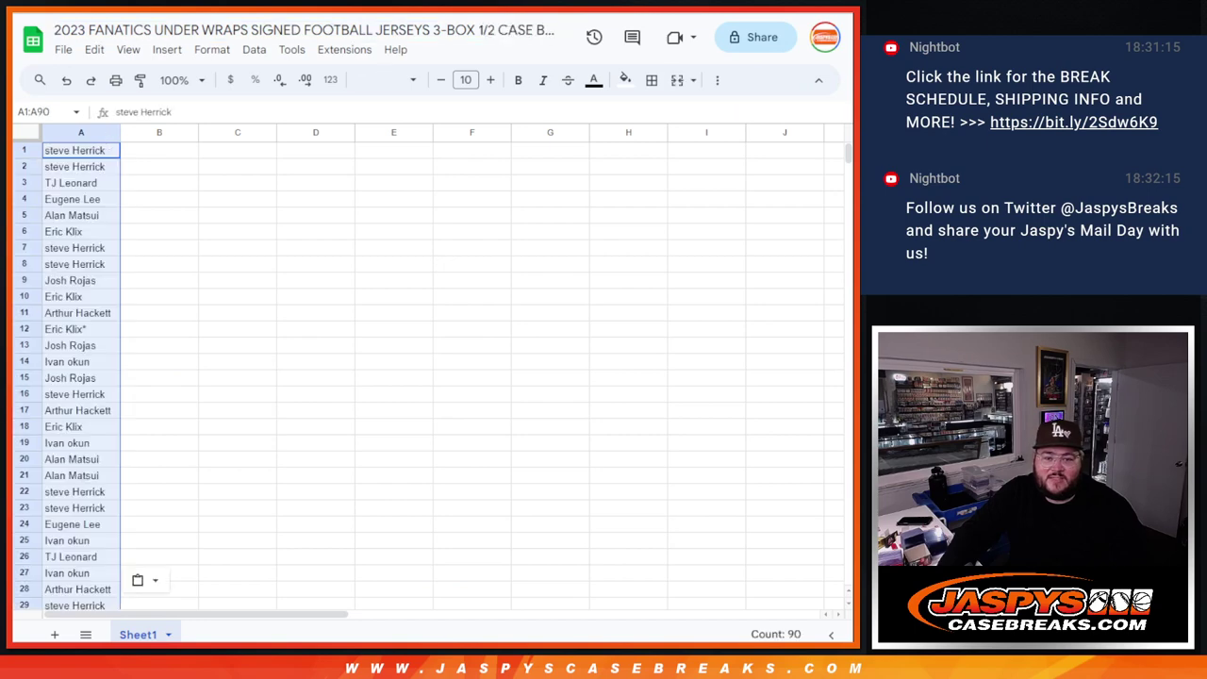
- Return to the List Randomizer with the football players and randomize that list eight times, highlighting the randomization count
{"action": "key", "text": "alt+Tab"}
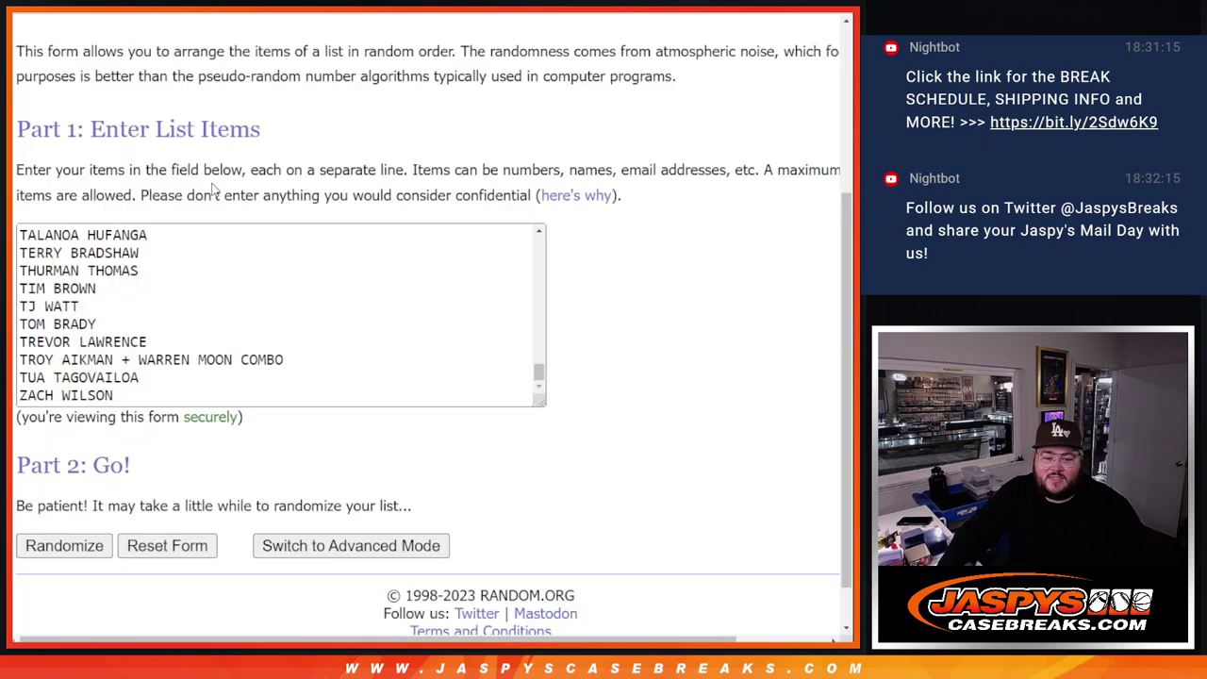
{"action": "left_click", "coordinate": [58, 547]}
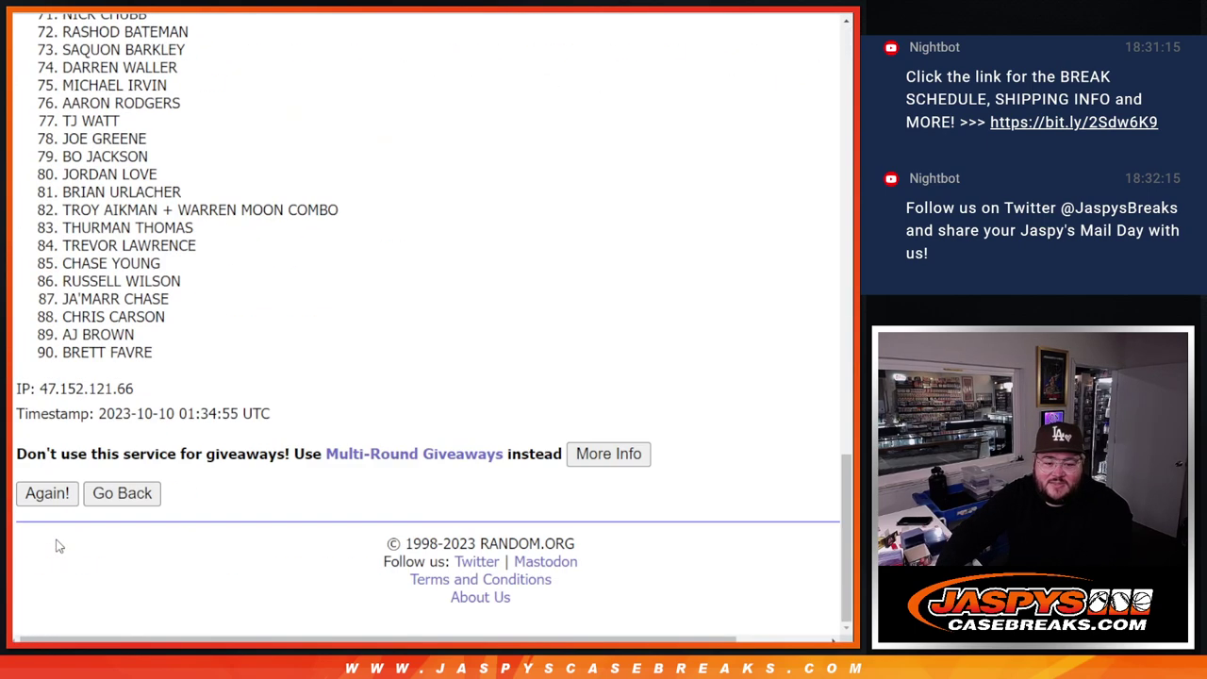
{"action": "left_click", "coordinate": [44, 500]}
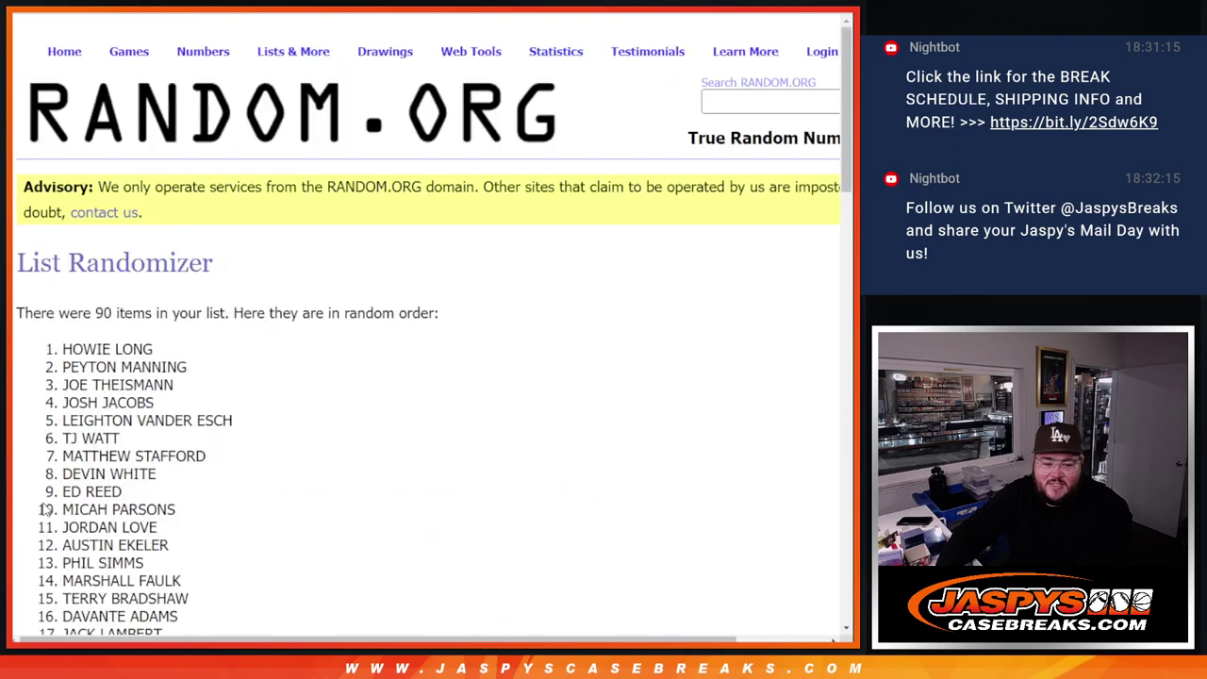
{"action": "left_click", "coordinate": [45, 500]}
{"action": "left_click", "coordinate": [44, 499]}
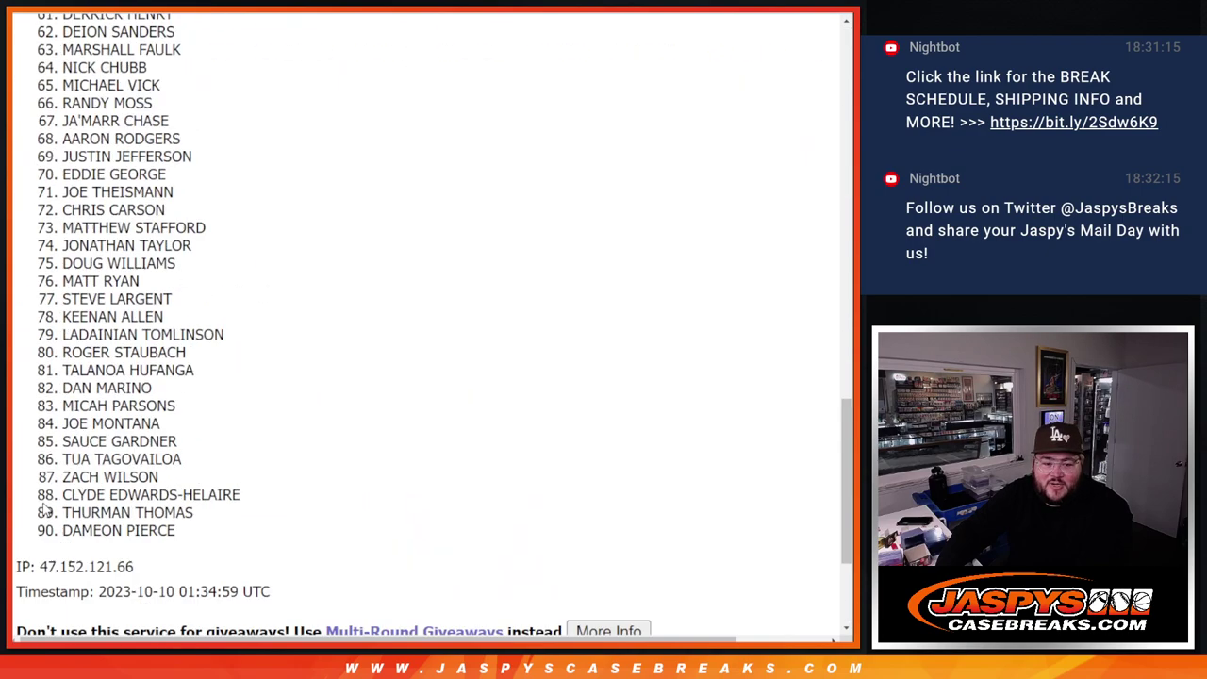
{"action": "left_click", "coordinate": [43, 501]}
{"action": "left_click", "coordinate": [43, 502]}
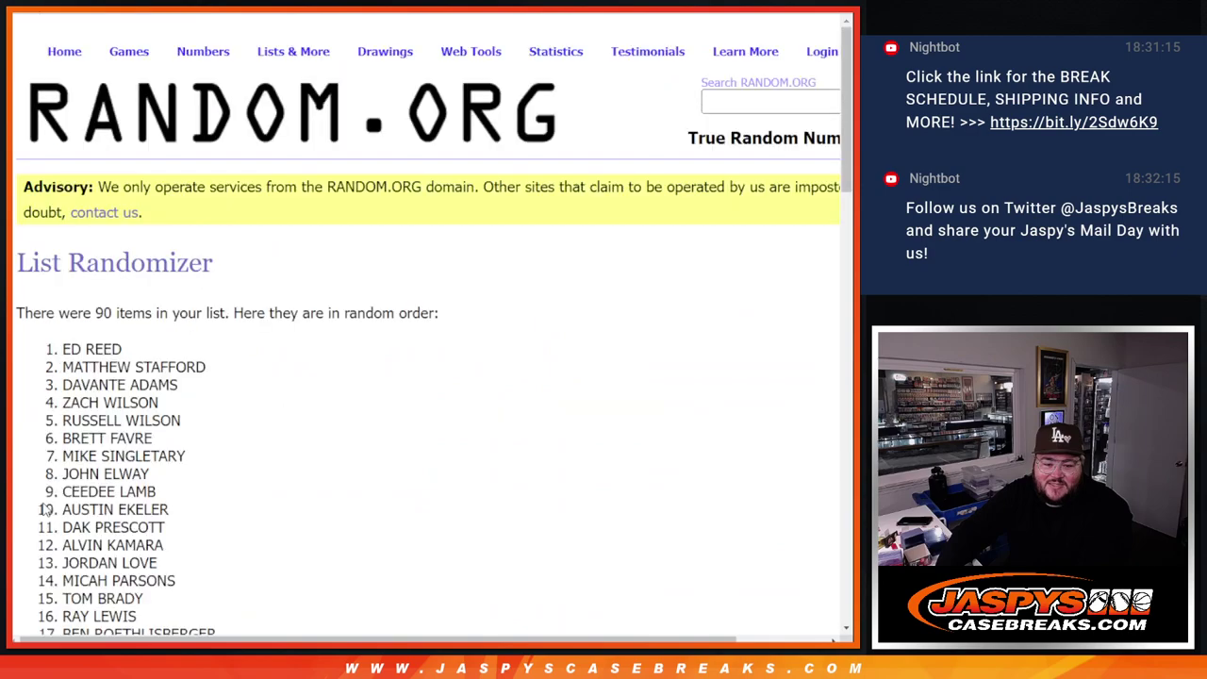
{"action": "left_click", "coordinate": [45, 499]}
{"action": "left_click", "coordinate": [44, 500]}
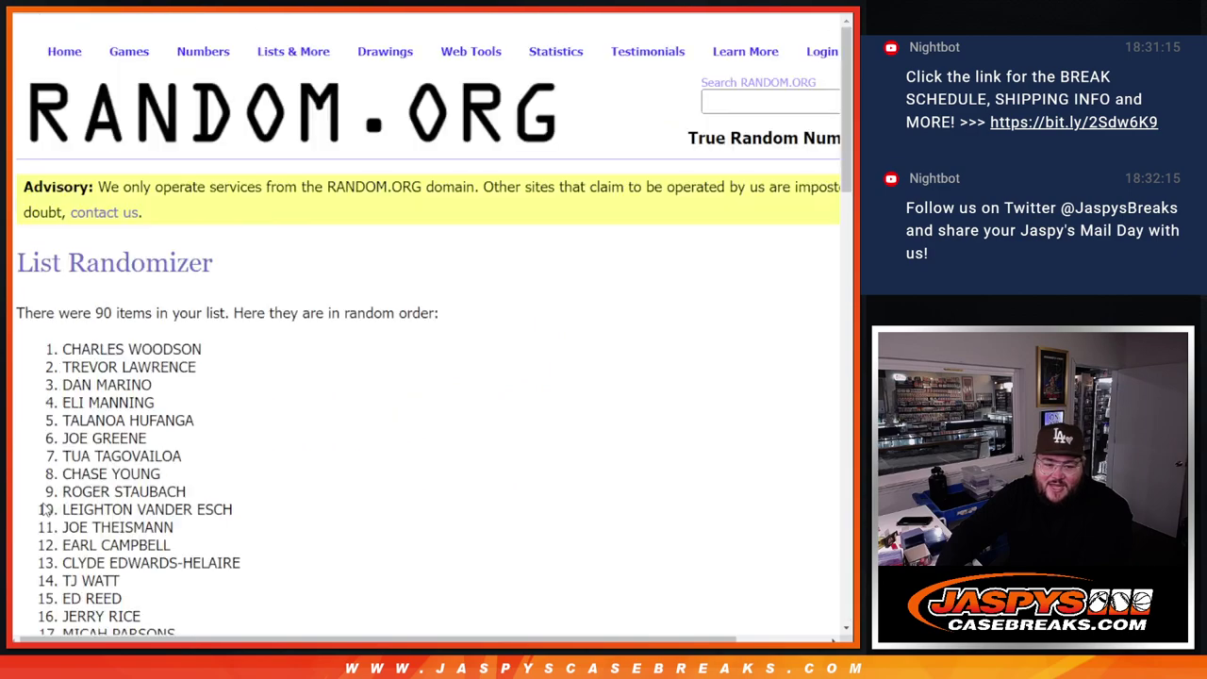
{"action": "left_click_drag", "start_coordinate": [212, 453], "coordinate": [246, 454]}
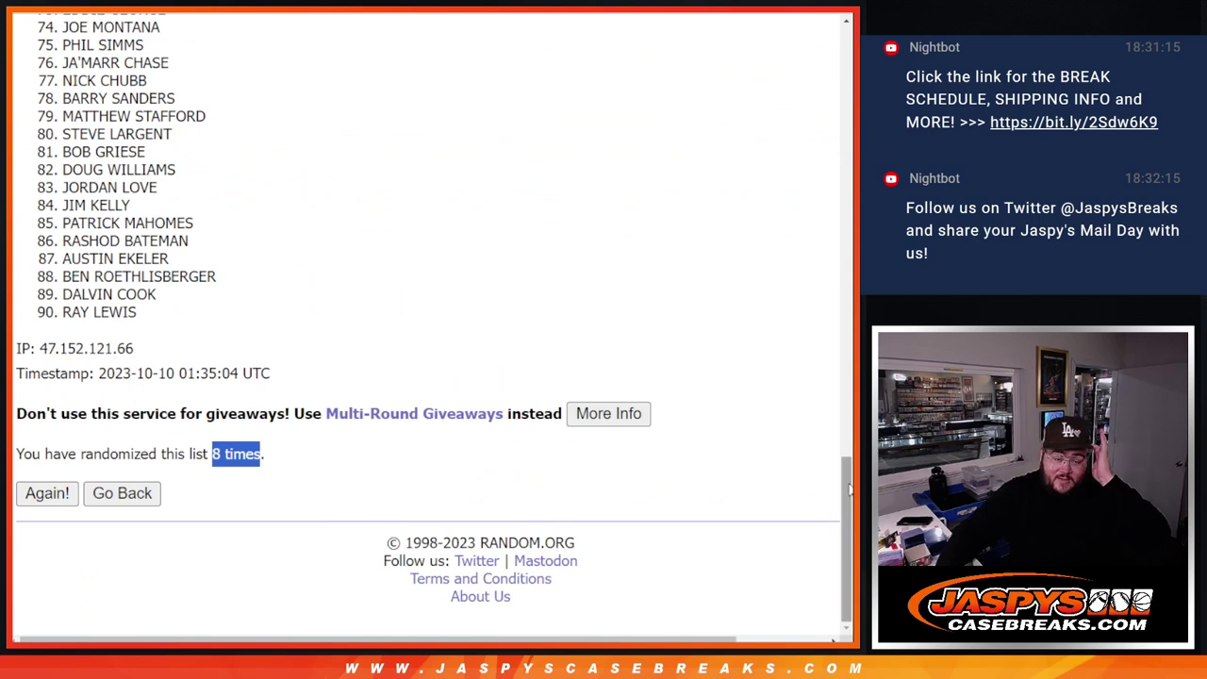
- Copy the full randomized player list into column B of the spreadsheet from B1 and sort the sheet A to Z by column B
{"action": "left_click_drag", "start_coordinate": [848, 489], "coordinate": [845, 112]}
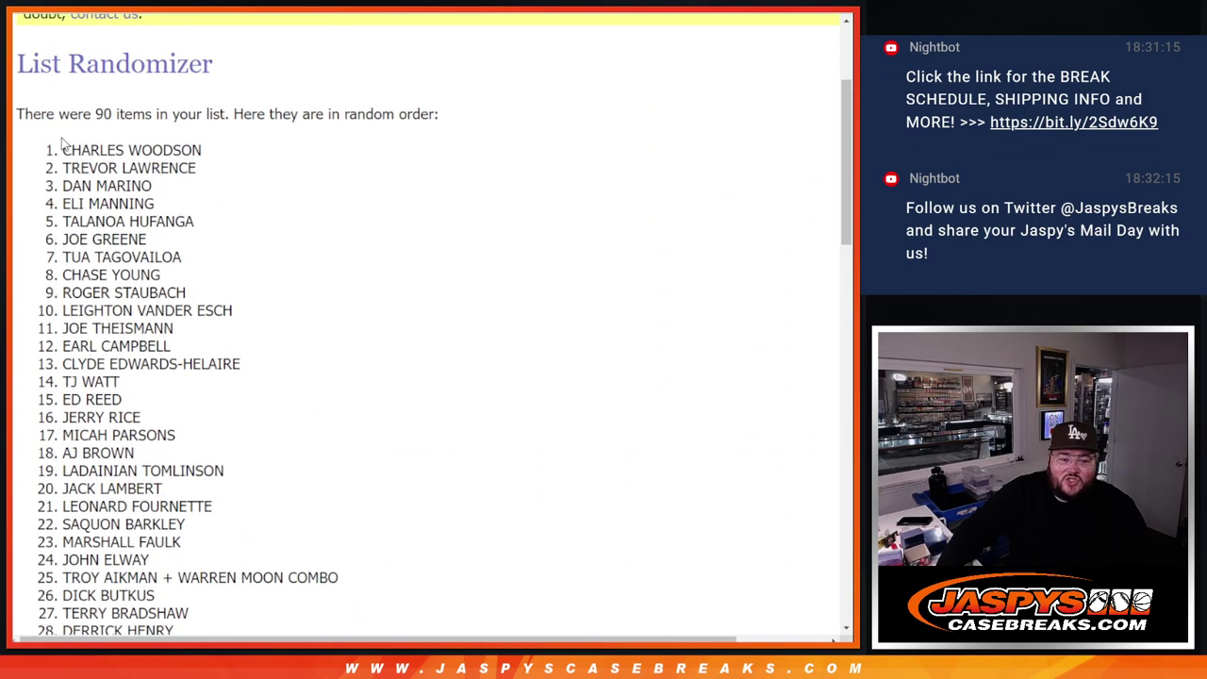
{"action": "left_click_drag", "start_coordinate": [61, 141], "coordinate": [373, 323]}
{"action": "key", "text": "alt+Tab"}
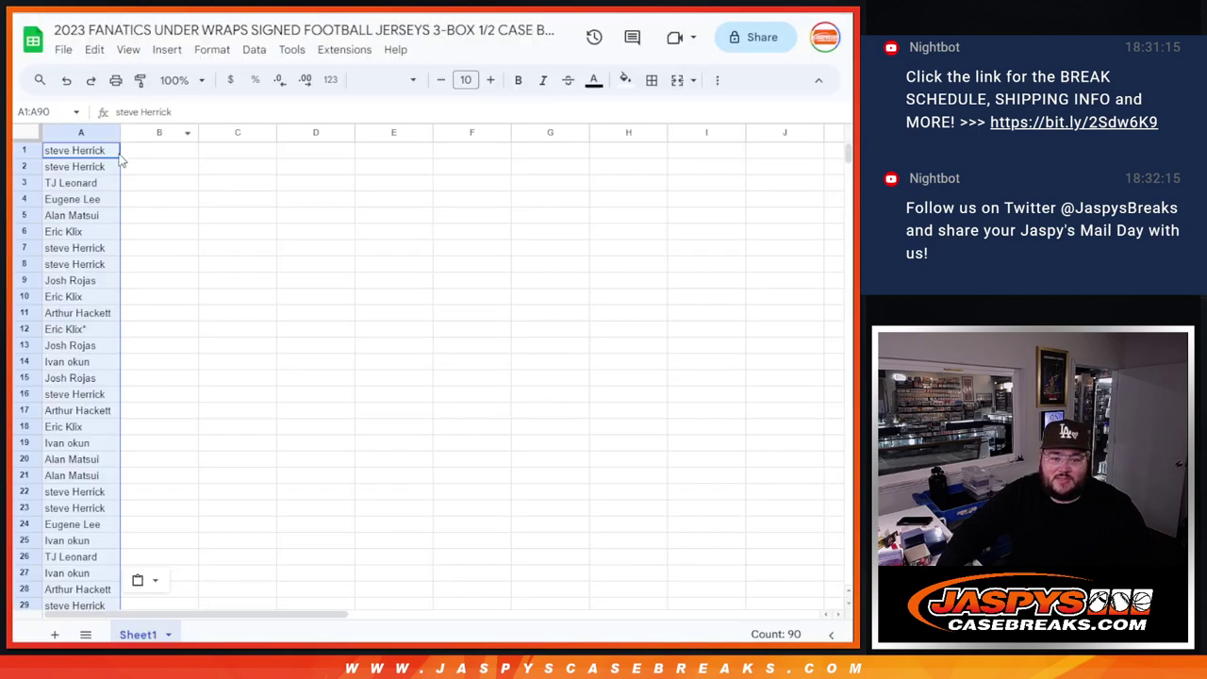
{"action": "left_click", "coordinate": [138, 158]}
{"action": "key", "text": "ctrl+v"}
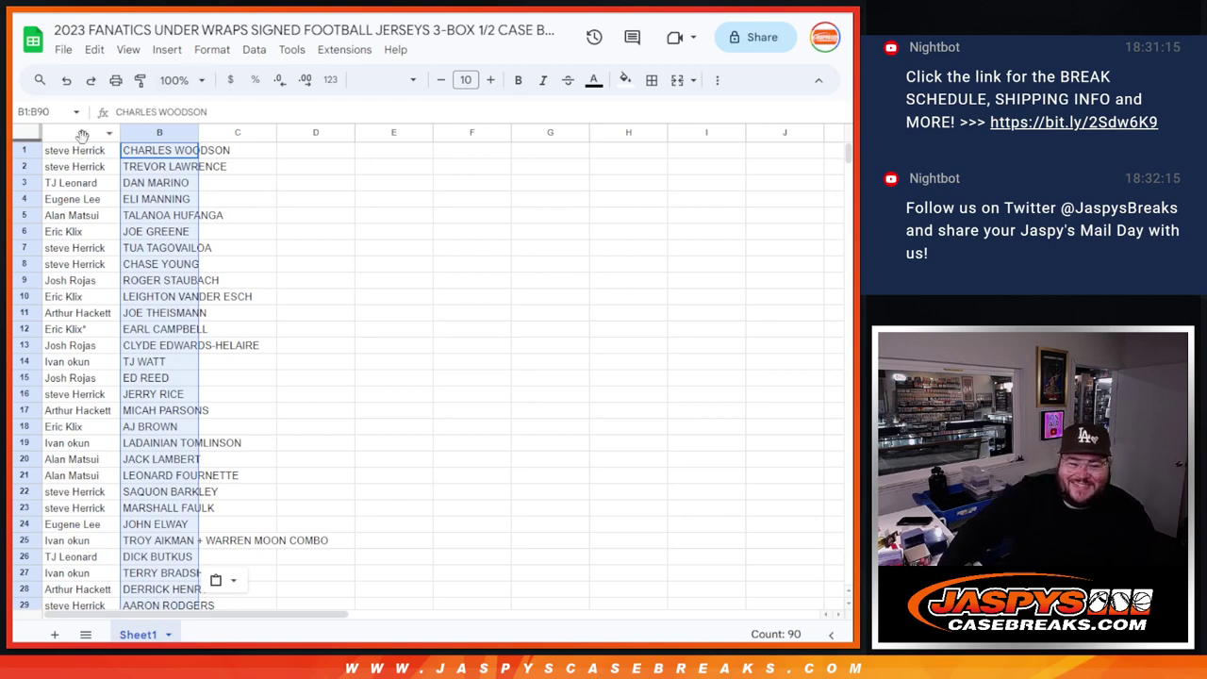
{"action": "right_click", "coordinate": [156, 135]}
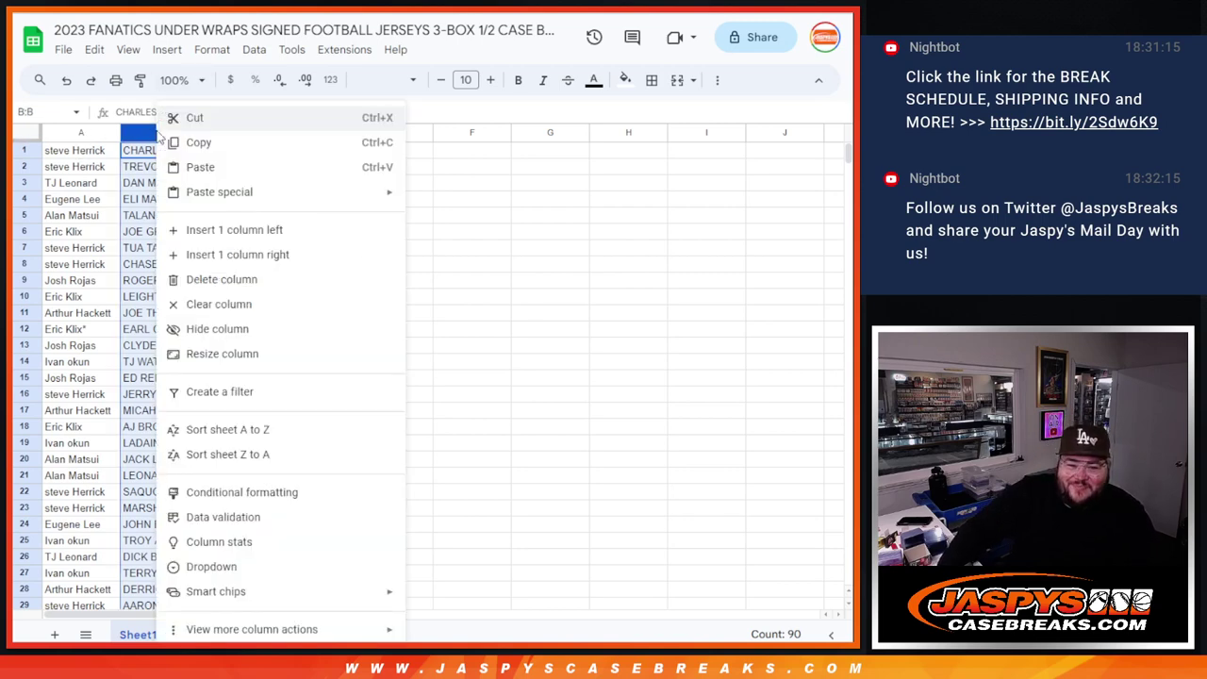
{"action": "left_click", "coordinate": [288, 426]}
- Apply all borders to A1:B90 and set its font size to 12
{"action": "left_click_drag", "start_coordinate": [99, 154], "coordinate": [173, 449]}
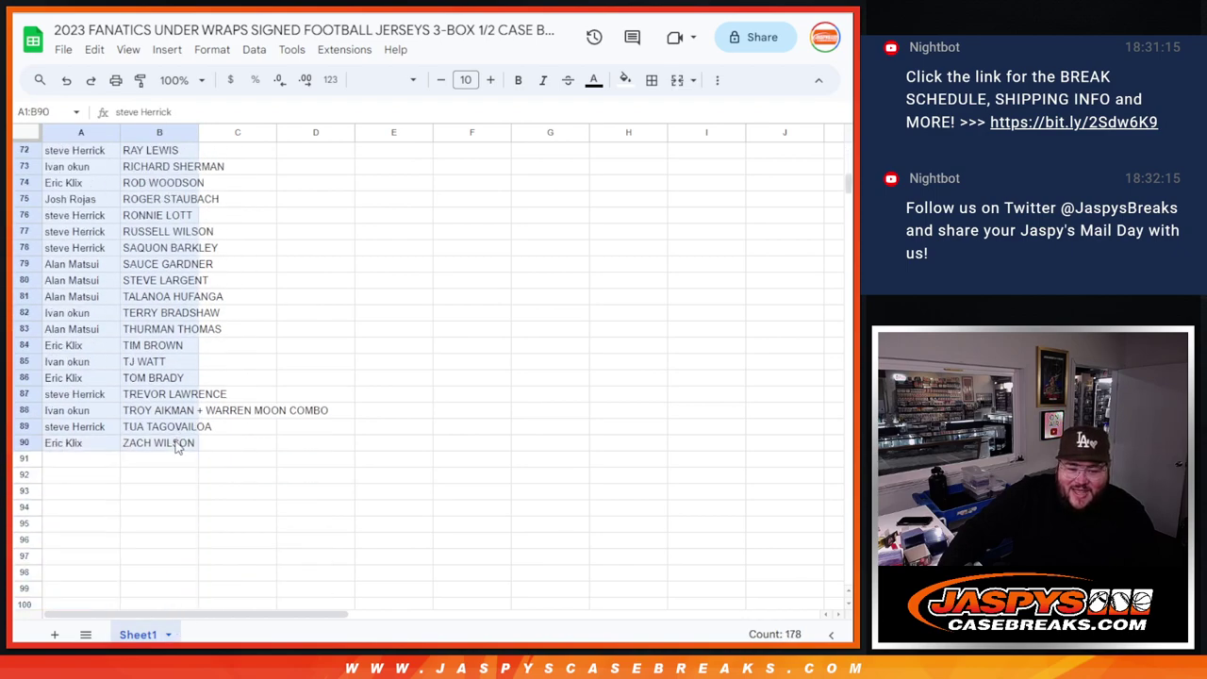
{"action": "left_click", "coordinate": [650, 80]}
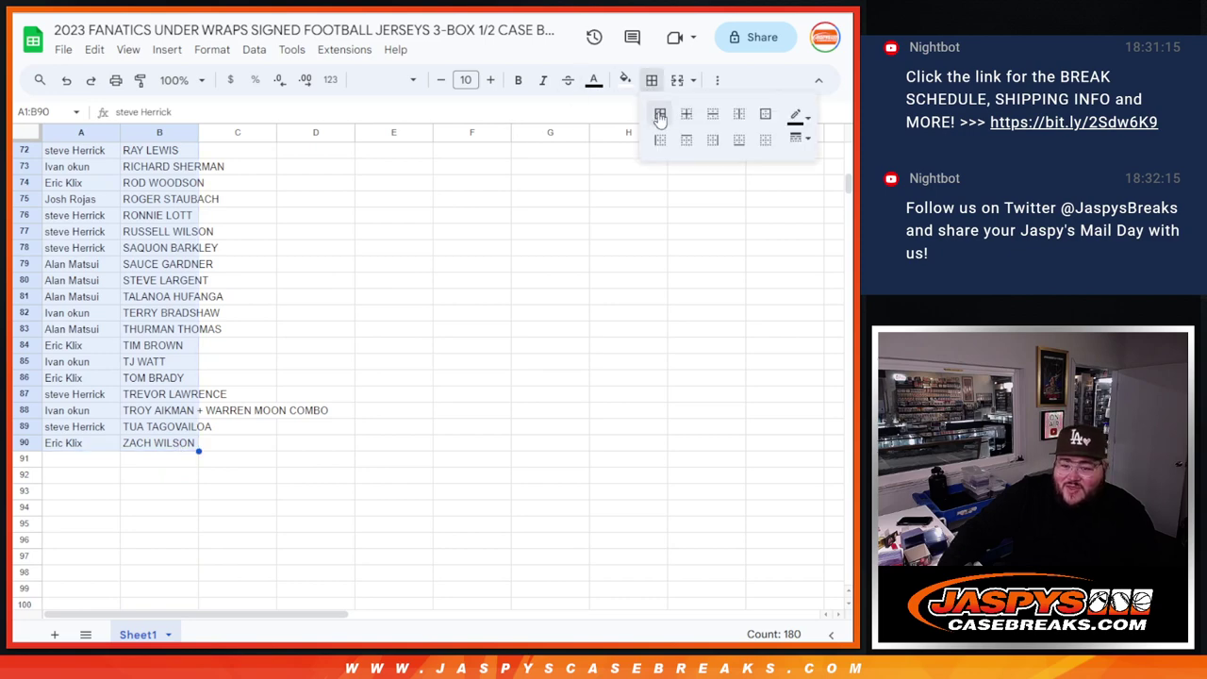
{"action": "left_click", "coordinate": [658, 115]}
{"action": "left_click", "coordinate": [490, 79]}
{"action": "left_click", "coordinate": [491, 80]}
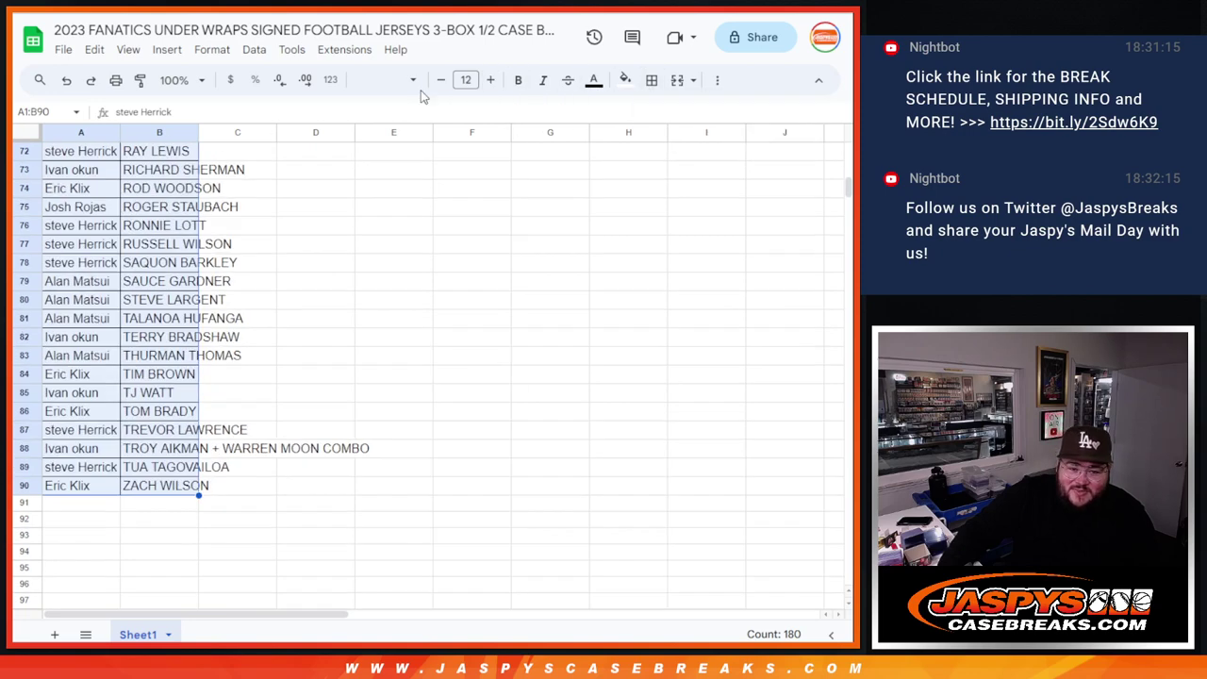
- Fit columns A and B to their contents and enlarge the sheet display to 150%
{"action": "double_click", "coordinate": [120, 132]}
{"action": "double_click", "coordinate": [204, 132]}
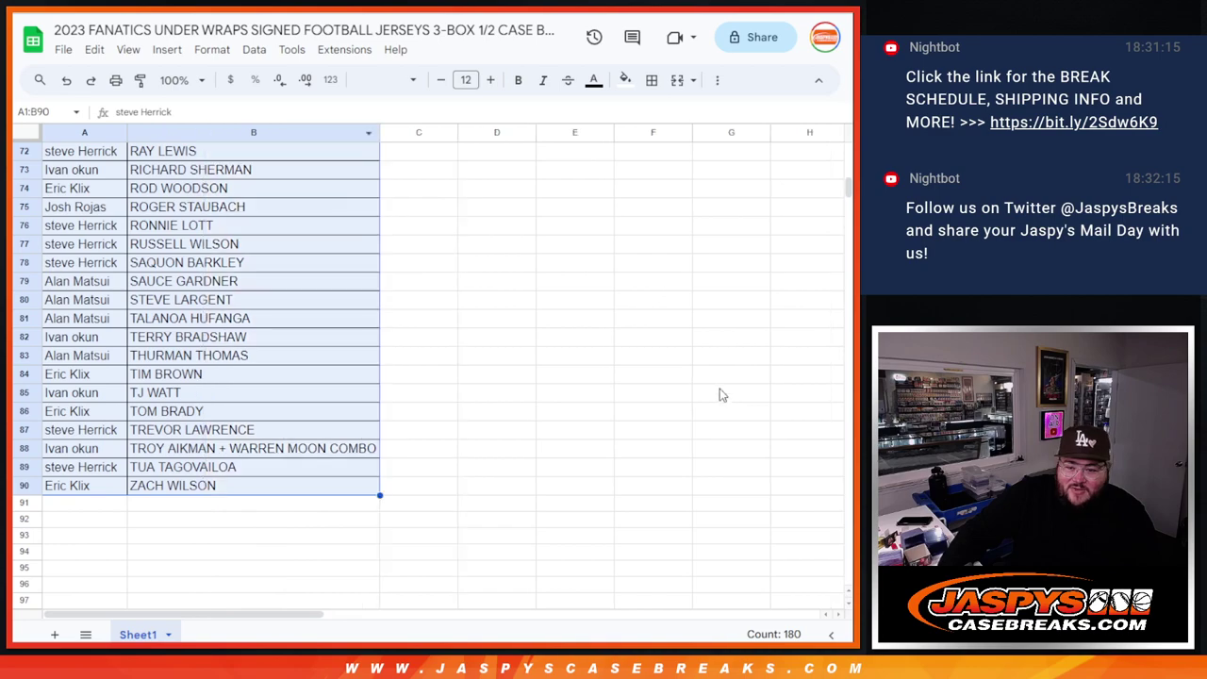
{"action": "scroll", "coordinate": [598, 425], "scroll_direction": "up", "scroll_amount": 20}
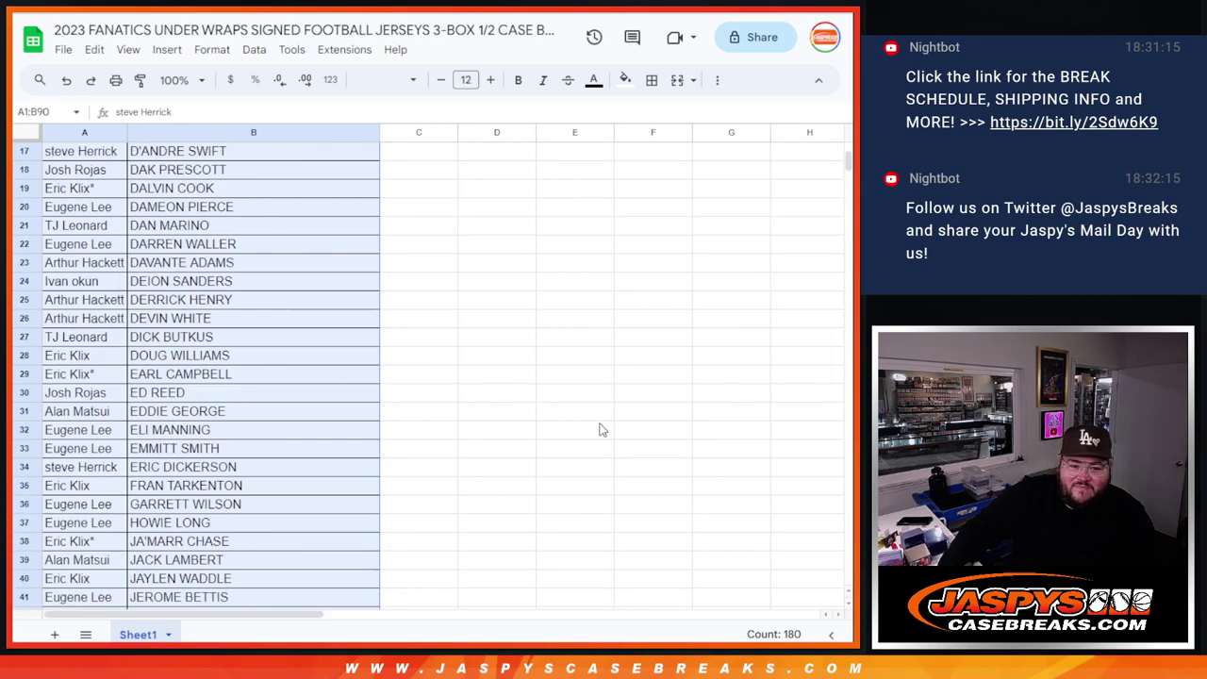
{"action": "left_click", "coordinate": [185, 79]}
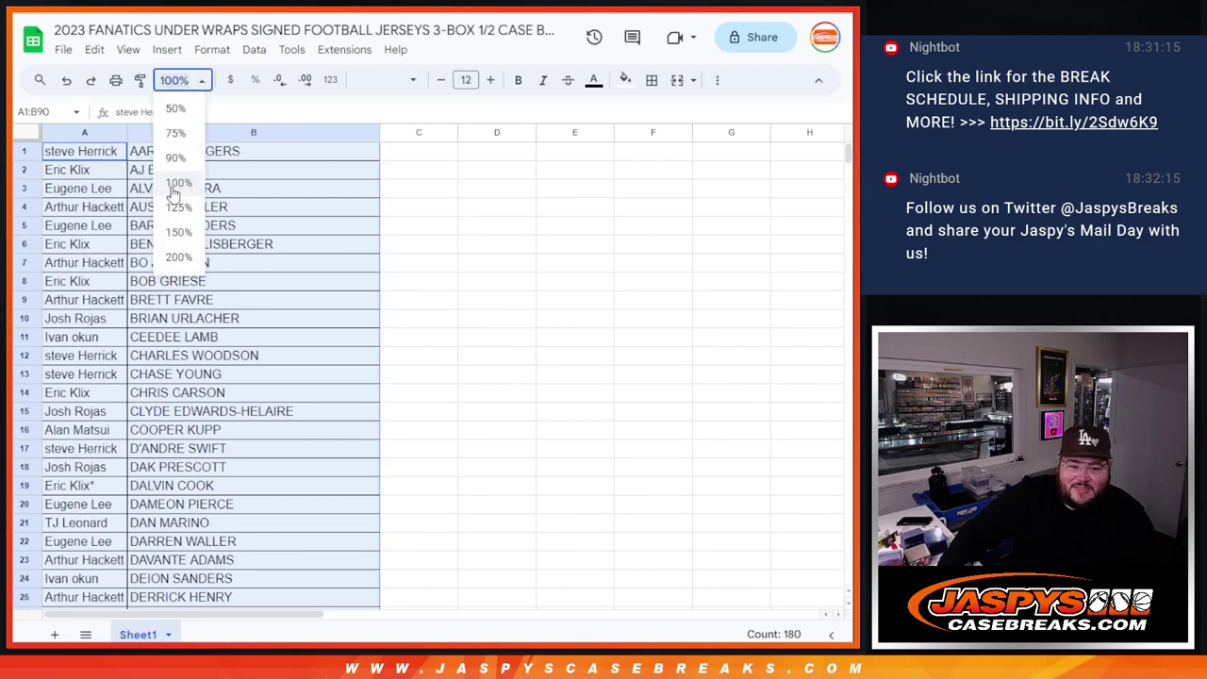
{"action": "left_click", "coordinate": [184, 231]}
{"action": "left_click", "coordinate": [223, 381]}
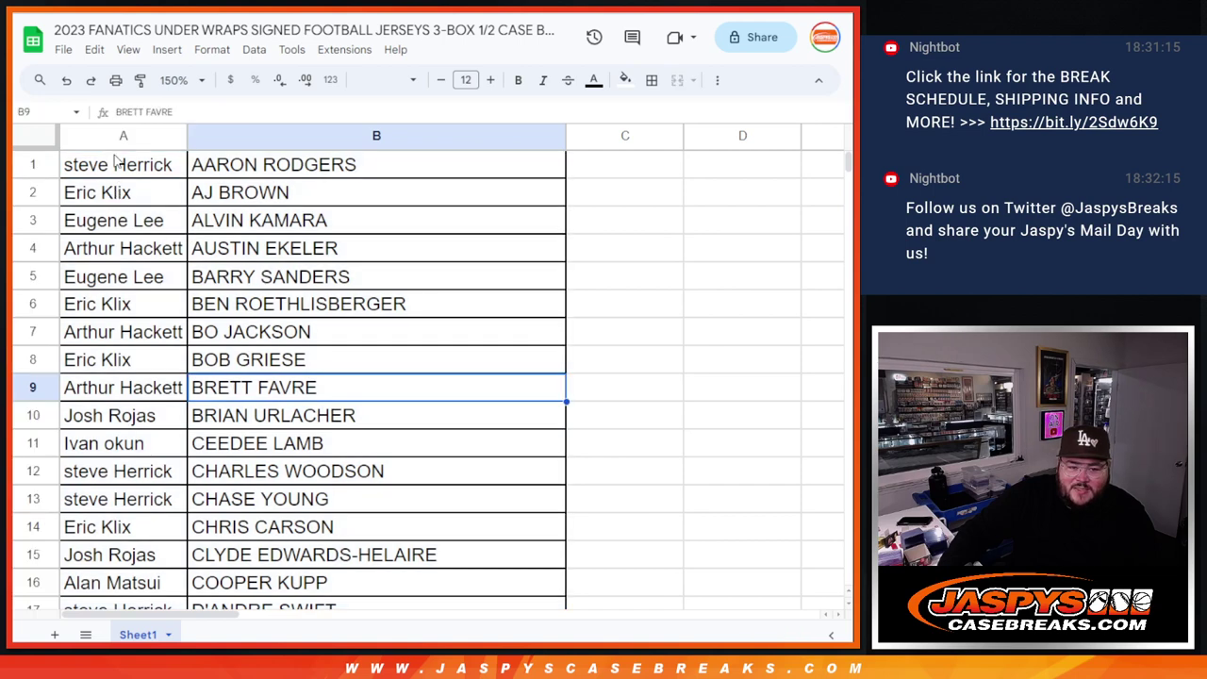
- Review the first half of the pairings by highlighting A1:B15, A16:B30 and A31:B45 one block at a time
{"action": "left_click_drag", "start_coordinate": [126, 165], "coordinate": [305, 561]}
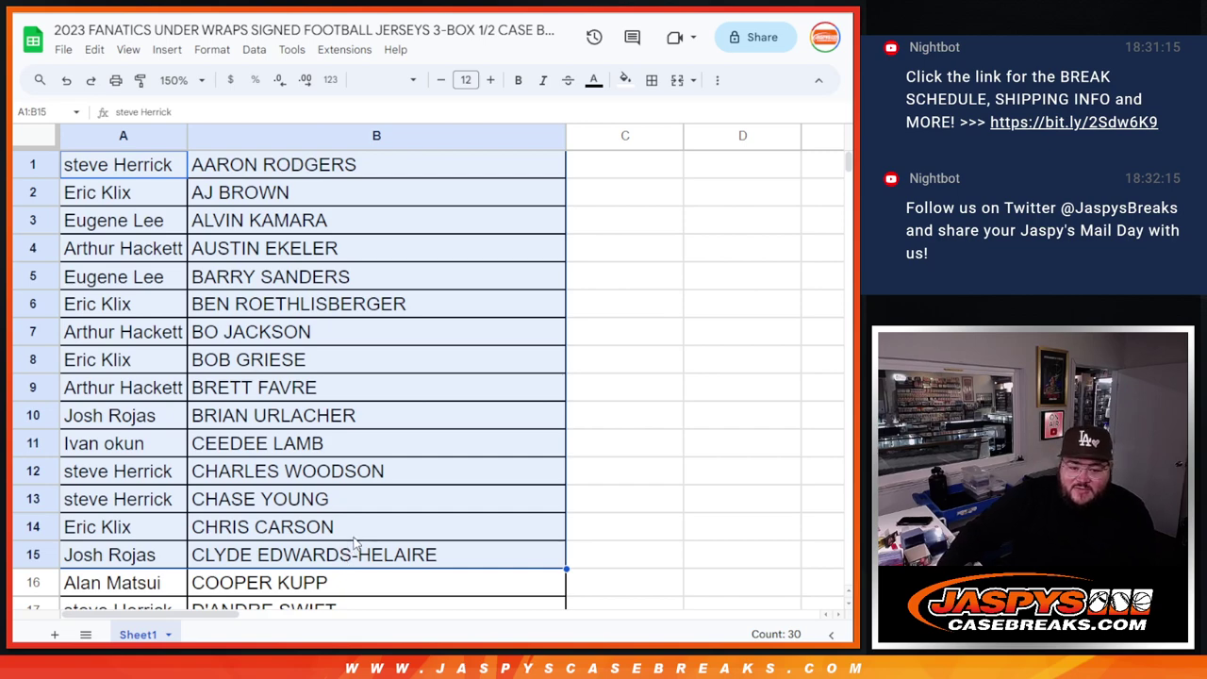
{"action": "scroll", "coordinate": [354, 541], "scroll_direction": "down", "scroll_amount": 5}
{"action": "left_click_drag", "start_coordinate": [123, 197], "coordinate": [352, 585]}
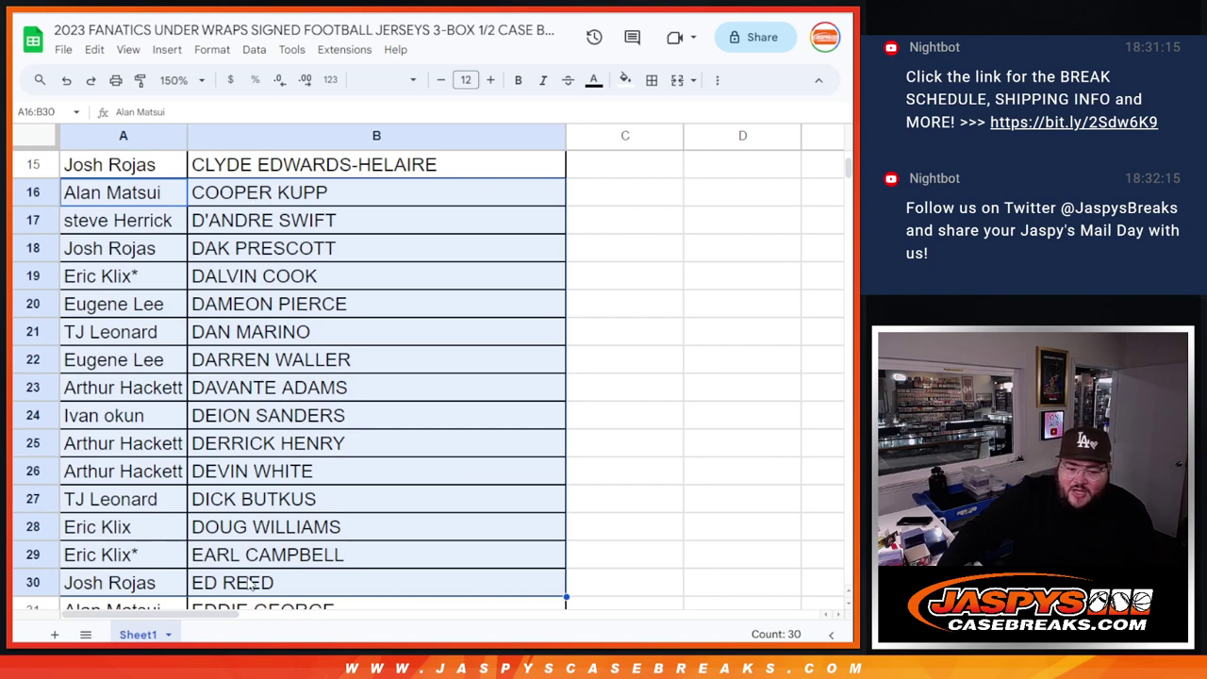
{"action": "scroll", "coordinate": [266, 516], "scroll_direction": "down", "scroll_amount": 5}
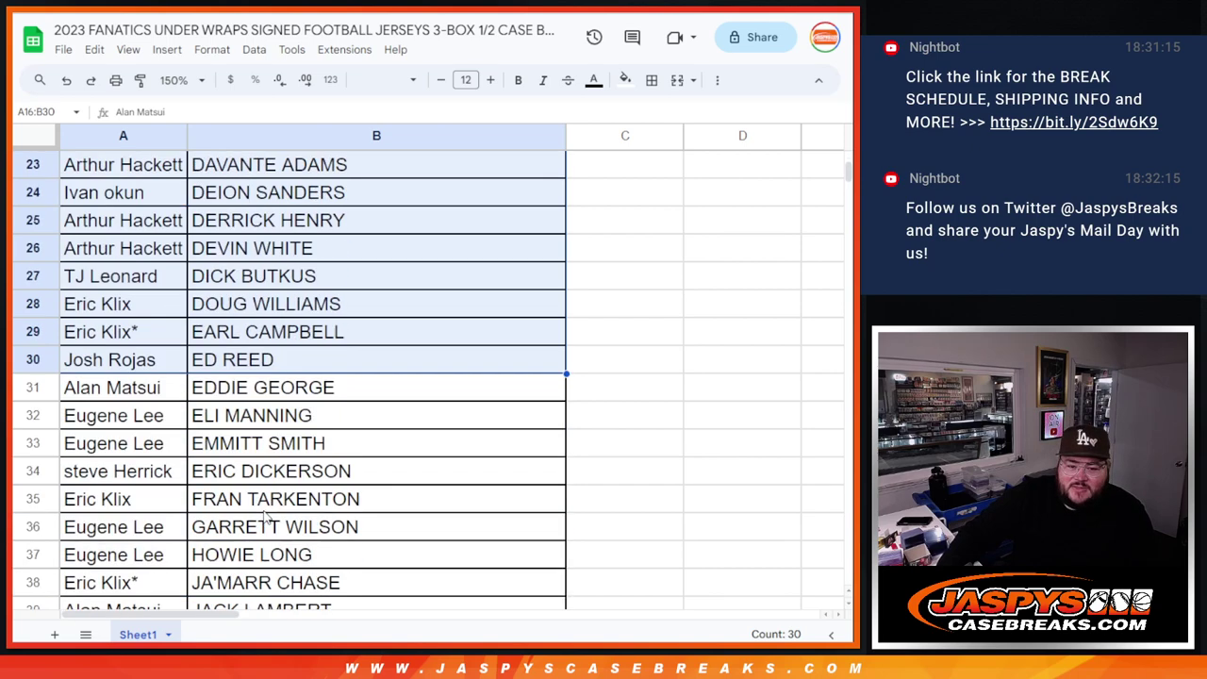
{"action": "left_click_drag", "start_coordinate": [123, 231], "coordinate": [280, 608]}
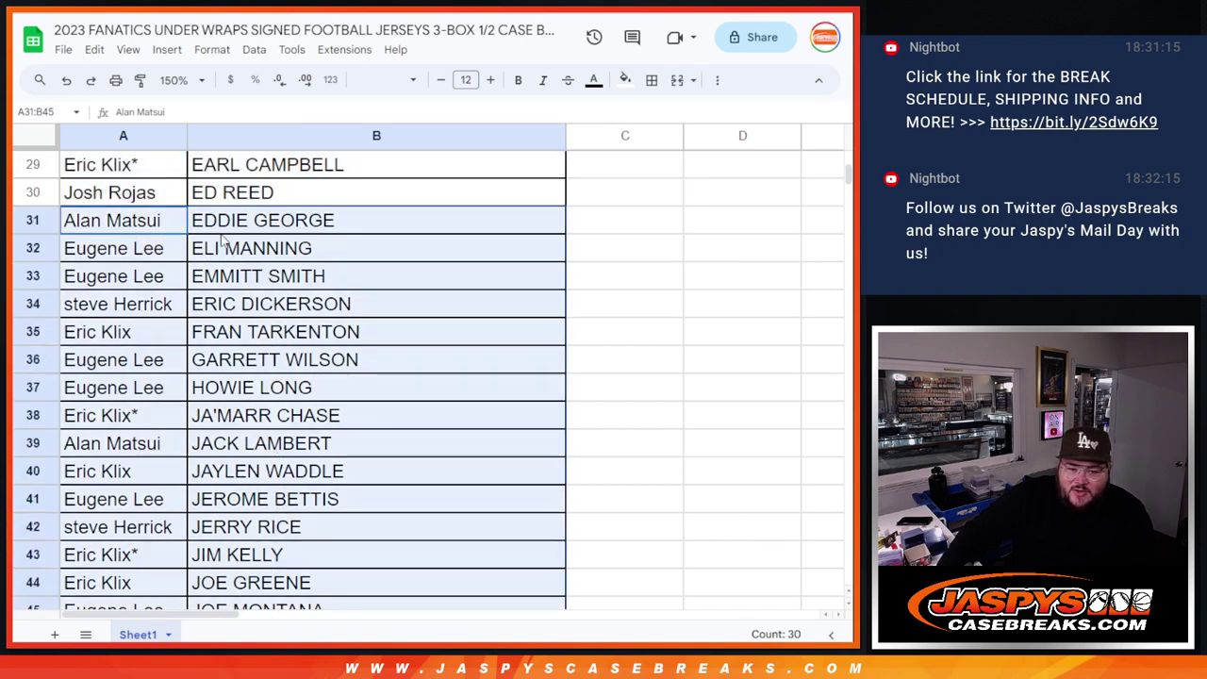
{"action": "scroll", "coordinate": [243, 240], "scroll_direction": "down", "scroll_amount": 1}
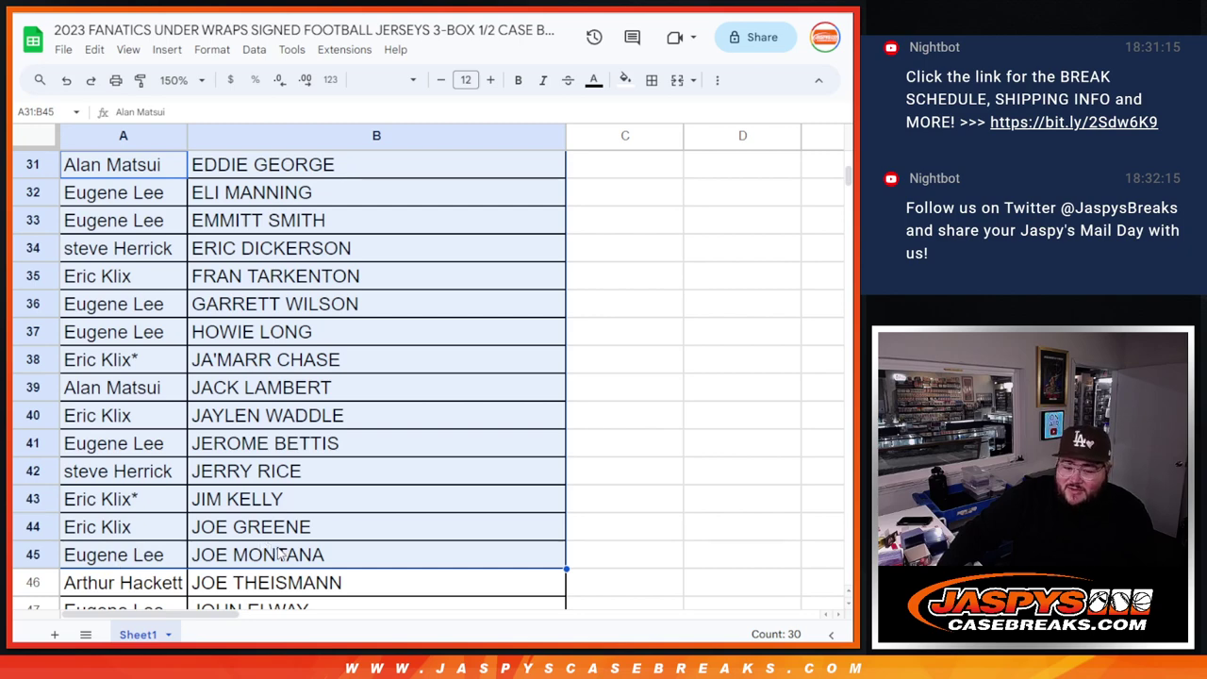
- Review the second half of the pairings by highlighting A46:B60, A61:B75 and A76:B90 one block at a time
{"action": "scroll", "coordinate": [279, 555], "scroll_direction": "down", "scroll_amount": 5}
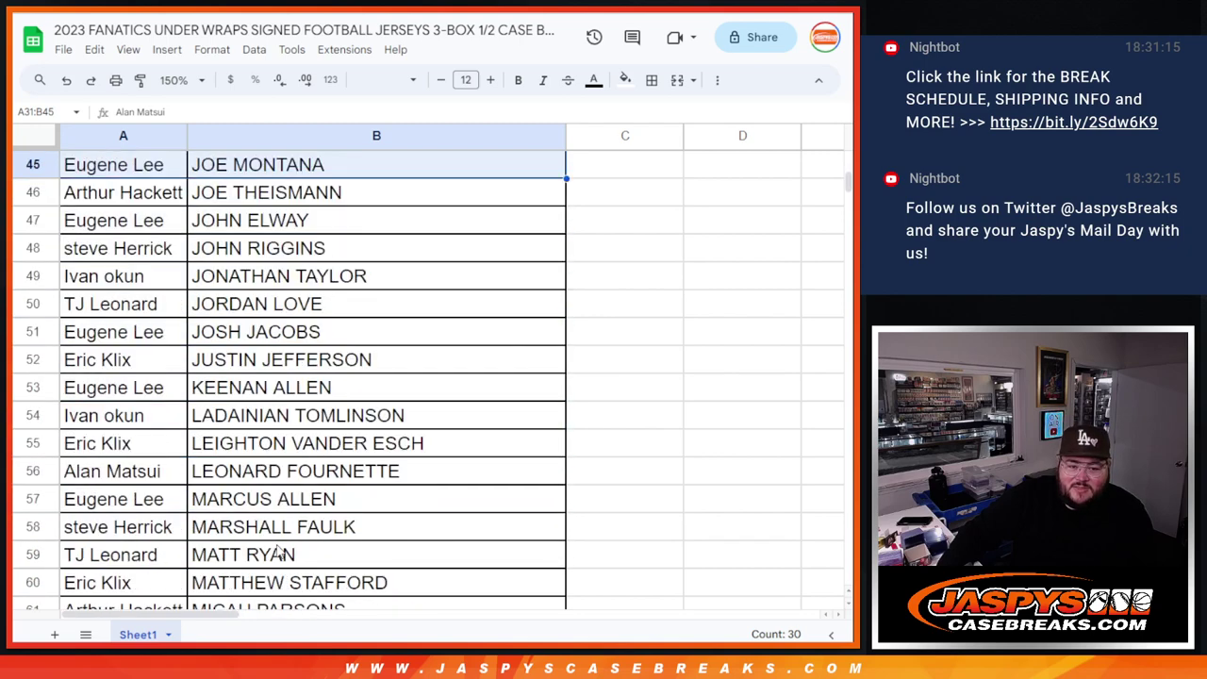
{"action": "left_click_drag", "start_coordinate": [118, 193], "coordinate": [302, 589]}
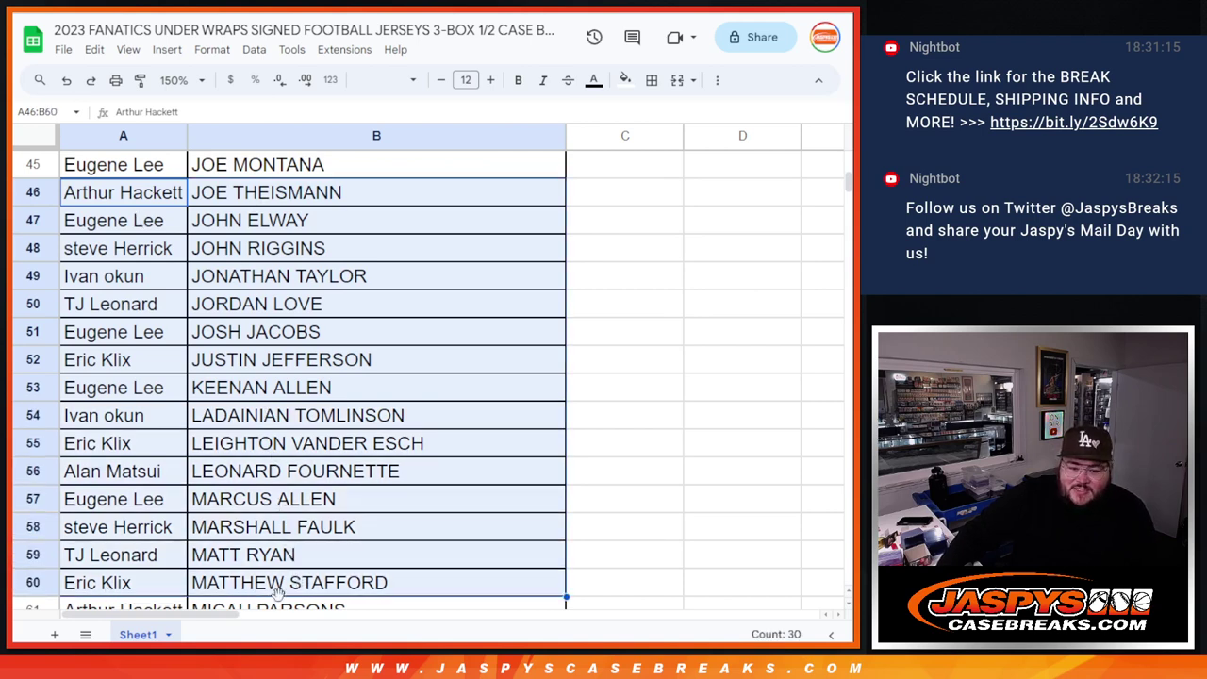
{"action": "scroll", "coordinate": [303, 480], "scroll_direction": "down", "scroll_amount": 5}
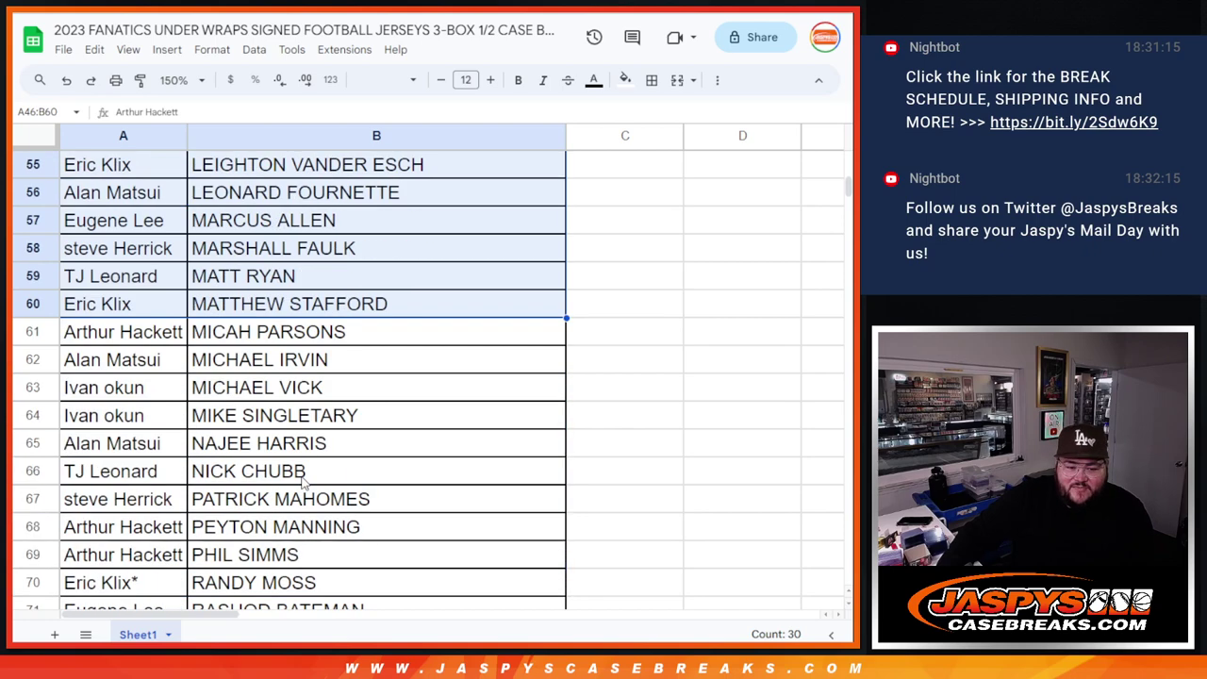
{"action": "scroll", "coordinate": [235, 396], "scroll_direction": "up", "scroll_amount": 1}
{"action": "scroll", "coordinate": [161, 325], "scroll_direction": "down", "scroll_amount": 1}
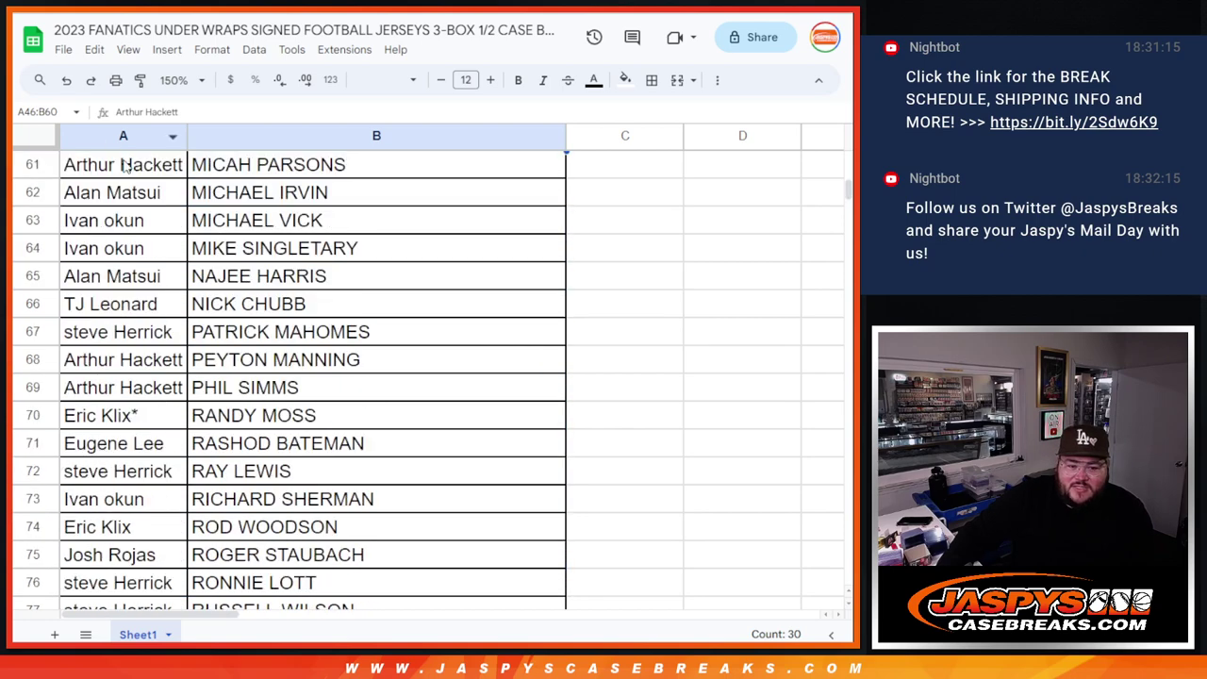
{"action": "left_click_drag", "start_coordinate": [140, 164], "coordinate": [308, 551]}
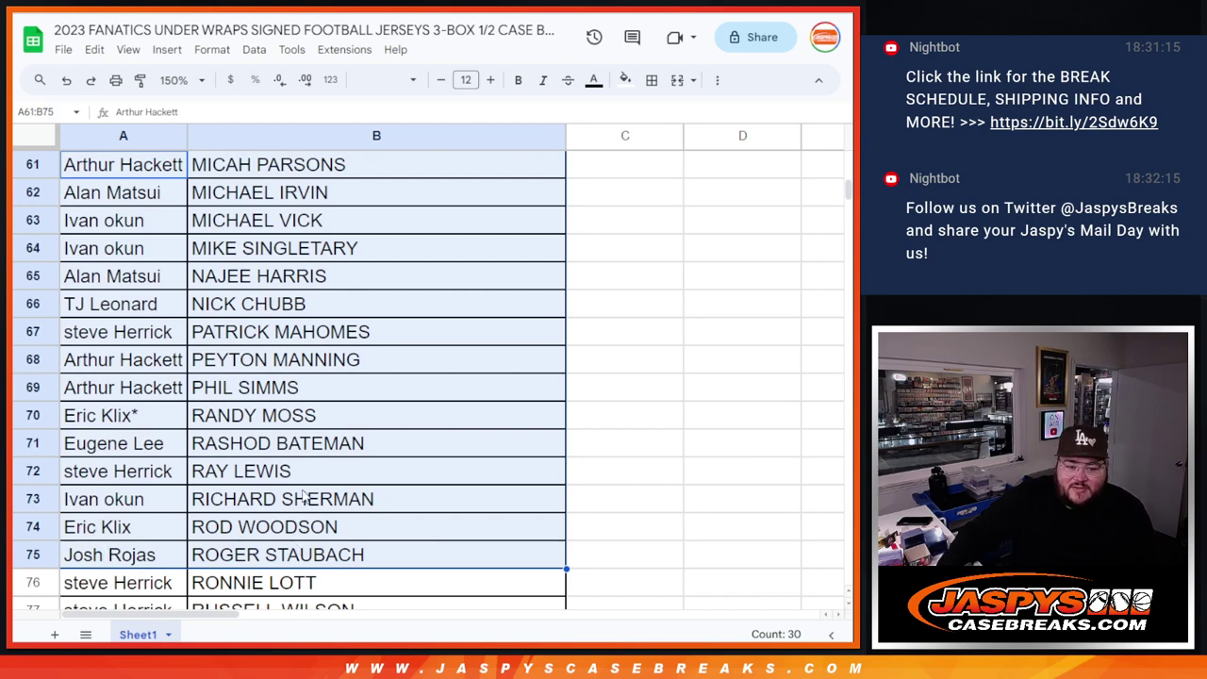
{"action": "scroll", "coordinate": [303, 495], "scroll_direction": "down", "scroll_amount": 5}
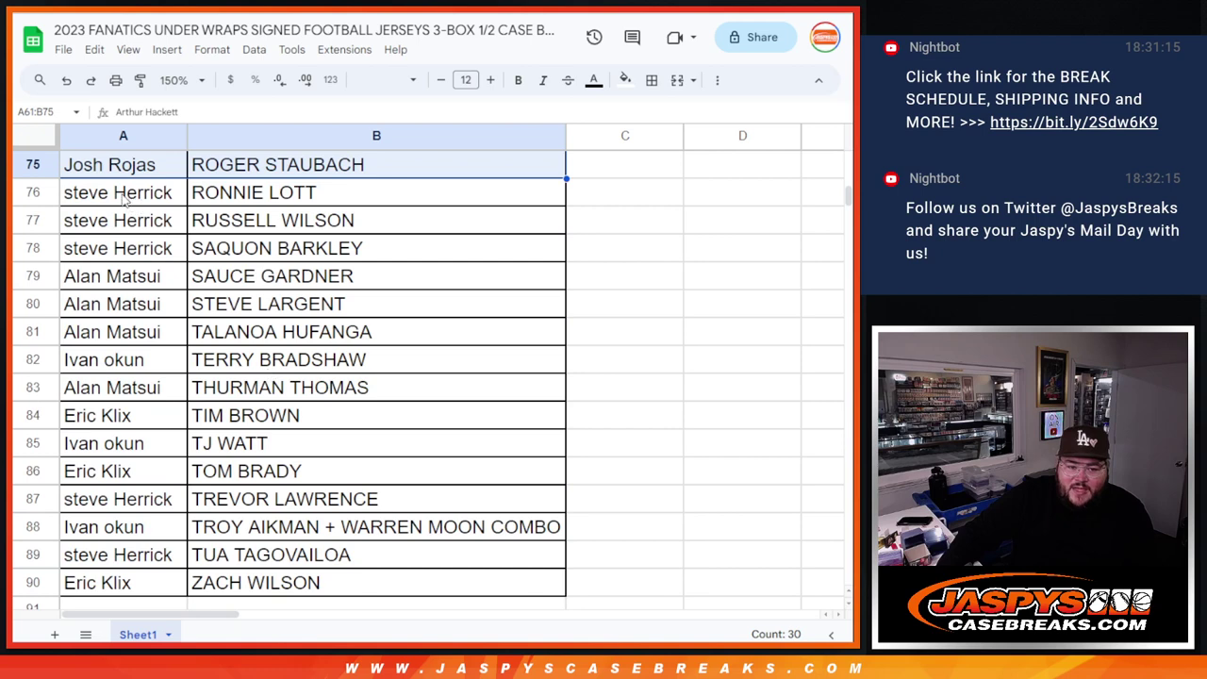
{"action": "left_click_drag", "start_coordinate": [123, 192], "coordinate": [296, 589]}
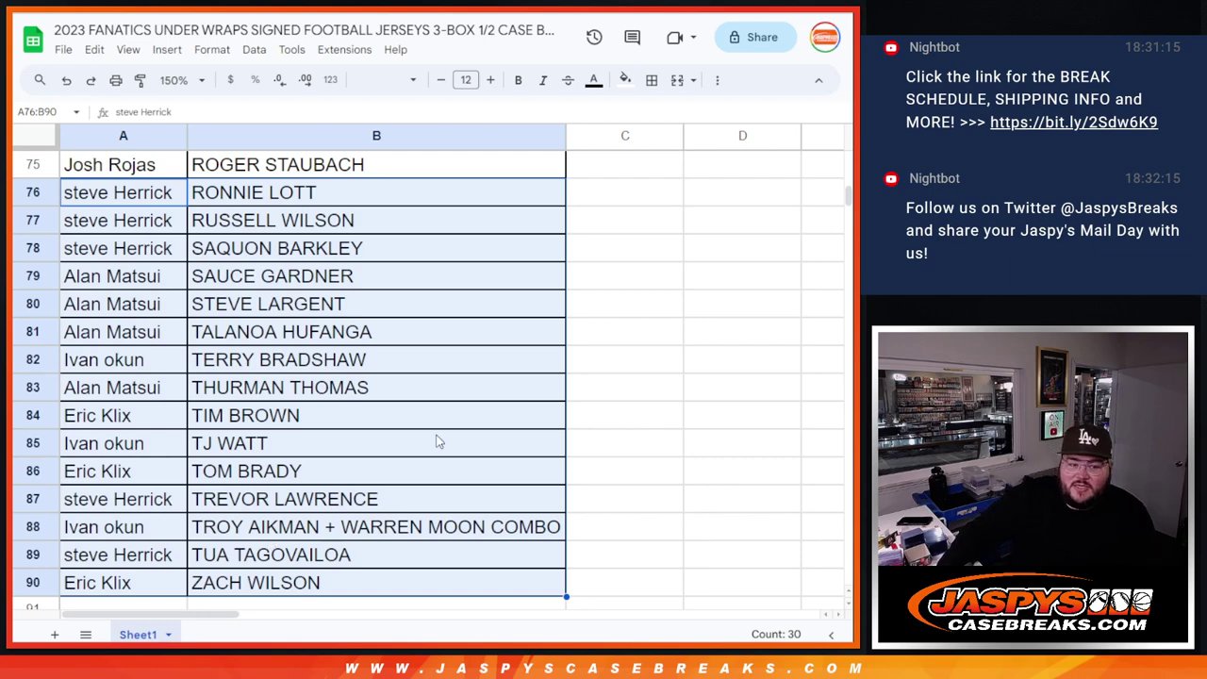
- Sort the sheet A to Z by the participant names in column A and return to the first row
{"action": "scroll", "coordinate": [436, 441], "scroll_direction": "up", "scroll_amount": 20}
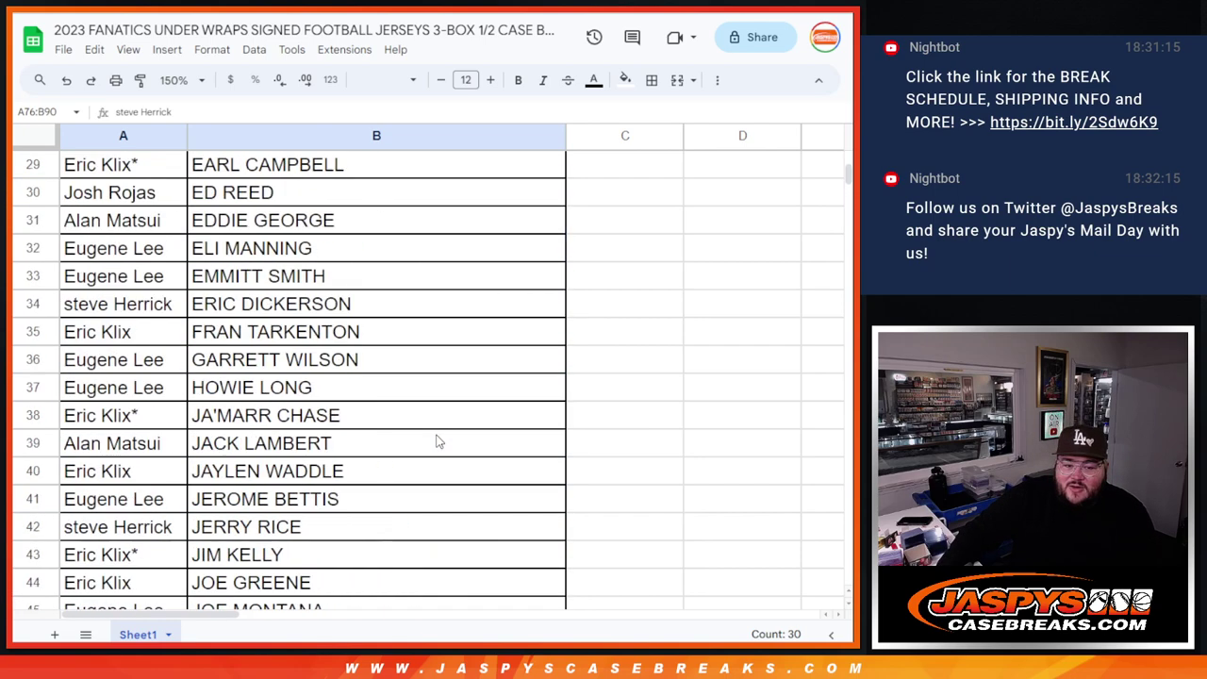
{"action": "scroll", "coordinate": [437, 441], "scroll_direction": "up", "scroll_amount": 3}
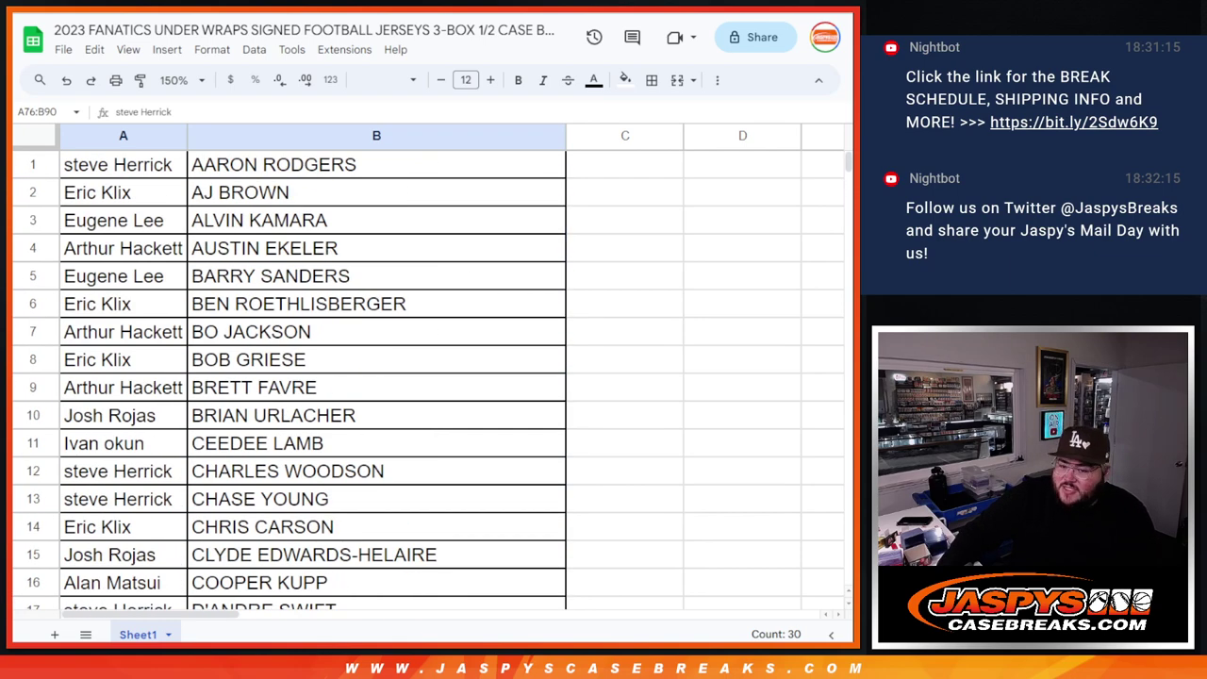
{"action": "scroll", "coordinate": [565, 337], "scroll_direction": "down", "scroll_amount": 20}
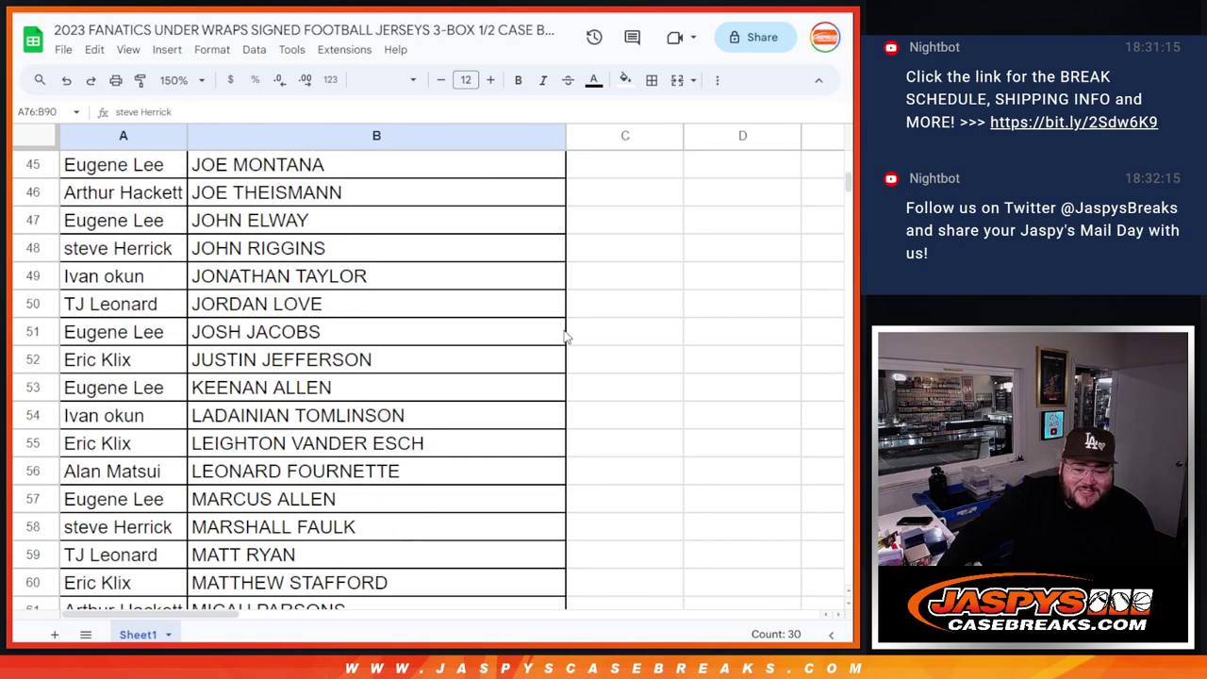
{"action": "scroll", "coordinate": [566, 337], "scroll_direction": "down", "scroll_amount": 5}
{"action": "scroll", "coordinate": [565, 337], "scroll_direction": "up", "scroll_amount": 5}
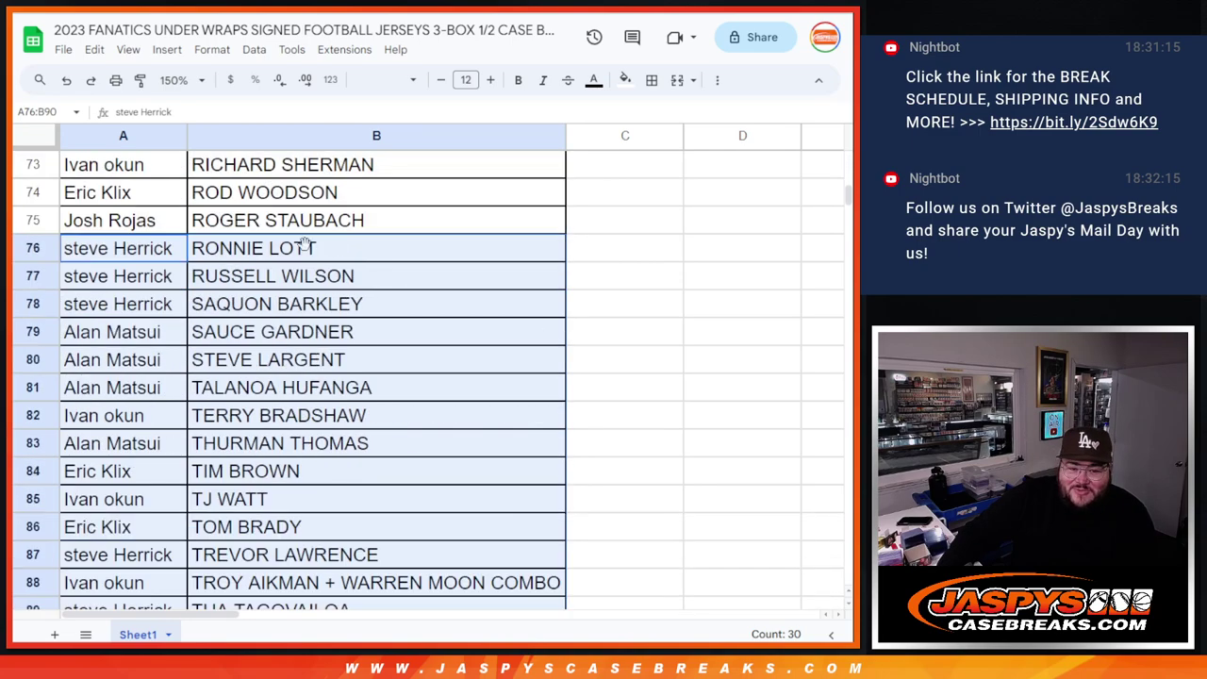
{"action": "right_click", "coordinate": [126, 144]}
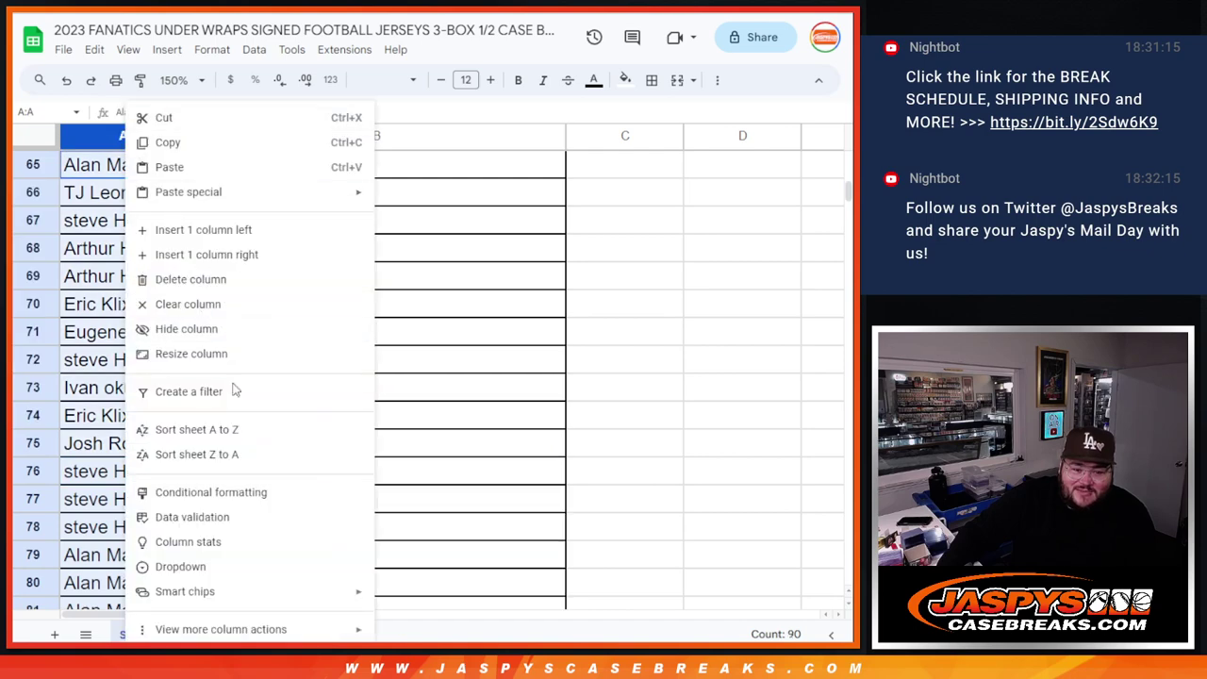
{"action": "key", "text": "Escape"}
{"action": "scroll", "coordinate": [235, 390], "scroll_direction": "up", "scroll_amount": 6}
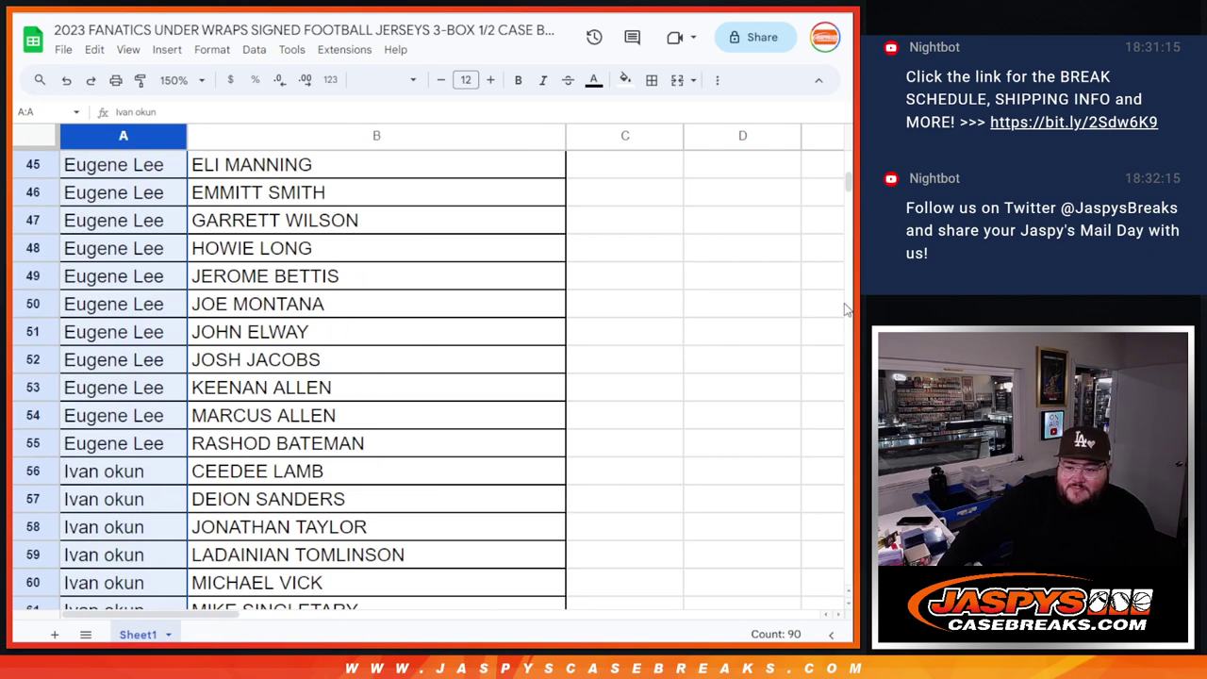
{"action": "scroll", "coordinate": [438, 227], "scroll_direction": "up", "scroll_amount": 15}
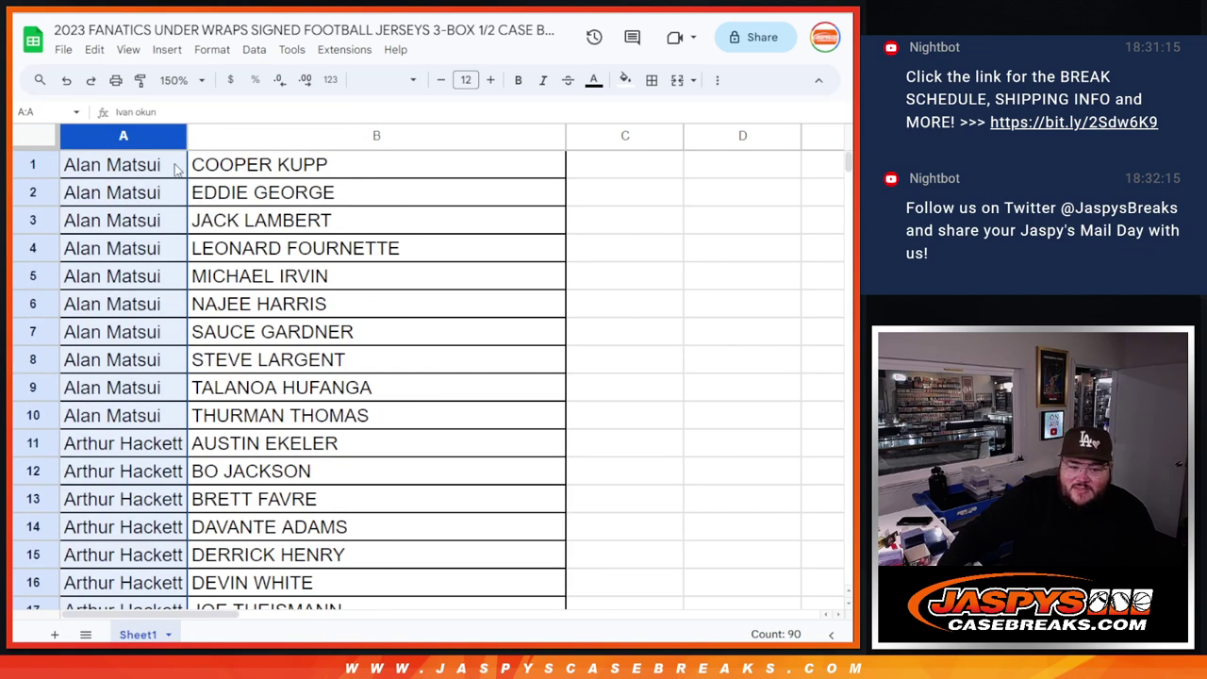
- Review the players of the first two participants by highlighting A1:B10 and A11:B20 in turn
{"action": "left_click_drag", "start_coordinate": [175, 167], "coordinate": [371, 415]}
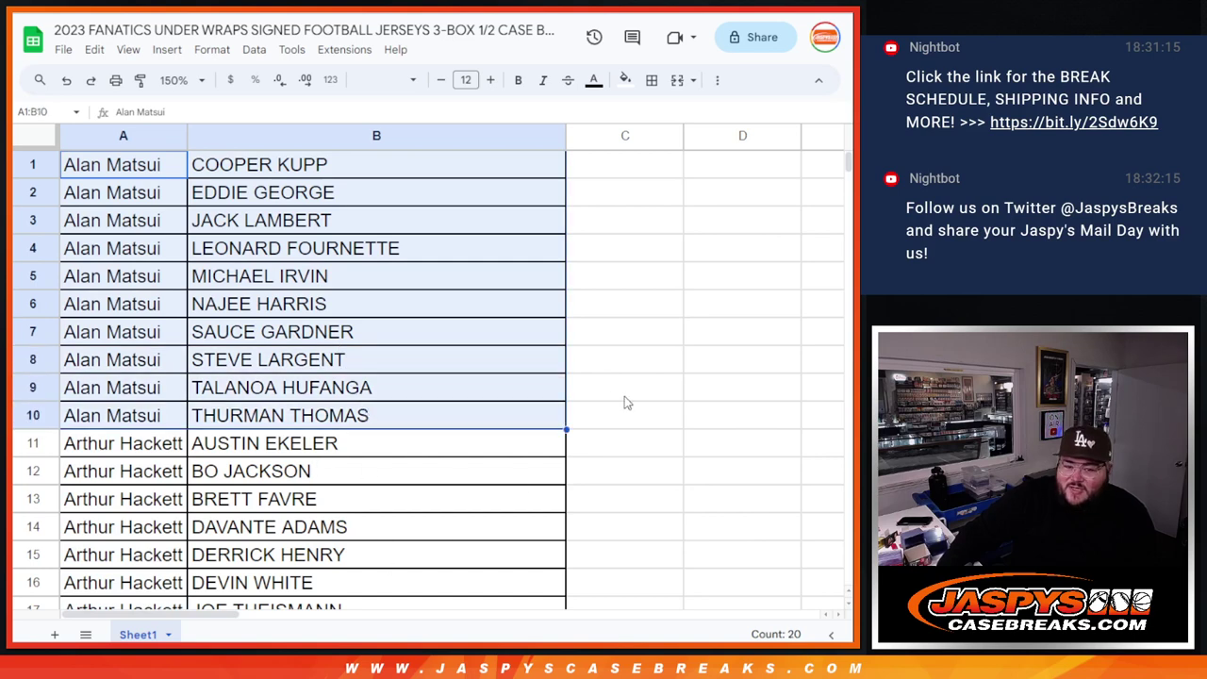
{"action": "scroll", "coordinate": [535, 431], "scroll_direction": "down", "scroll_amount": 2}
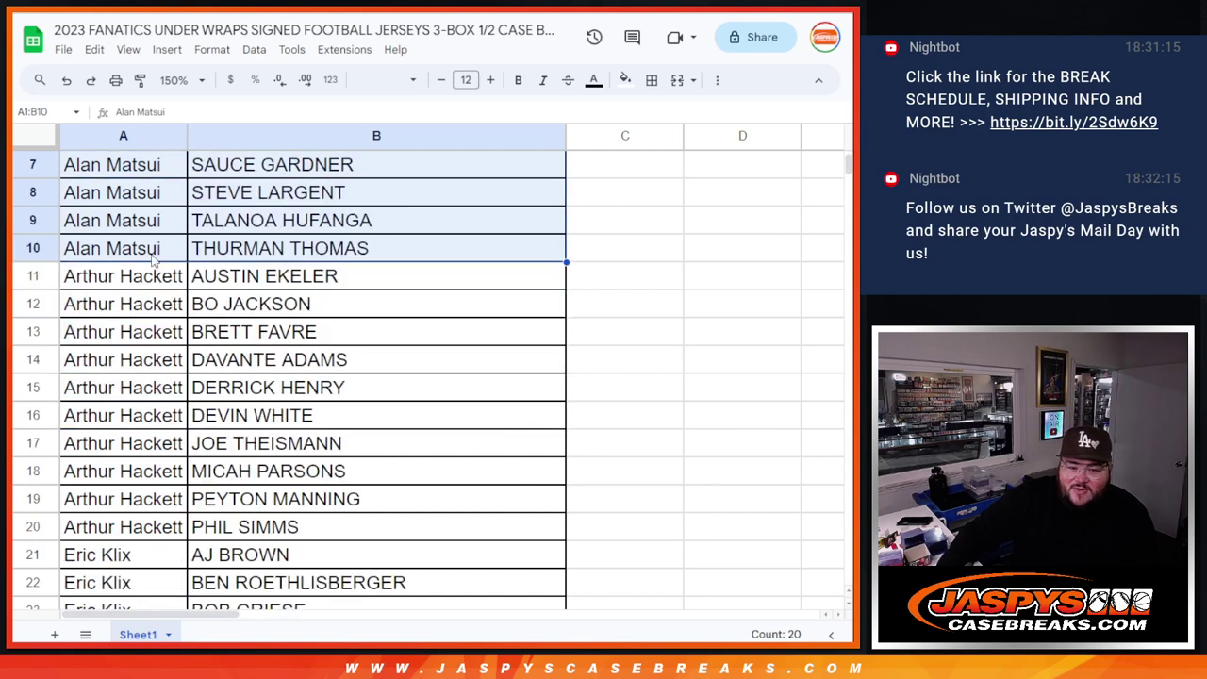
{"action": "left_click_drag", "start_coordinate": [160, 283], "coordinate": [330, 528]}
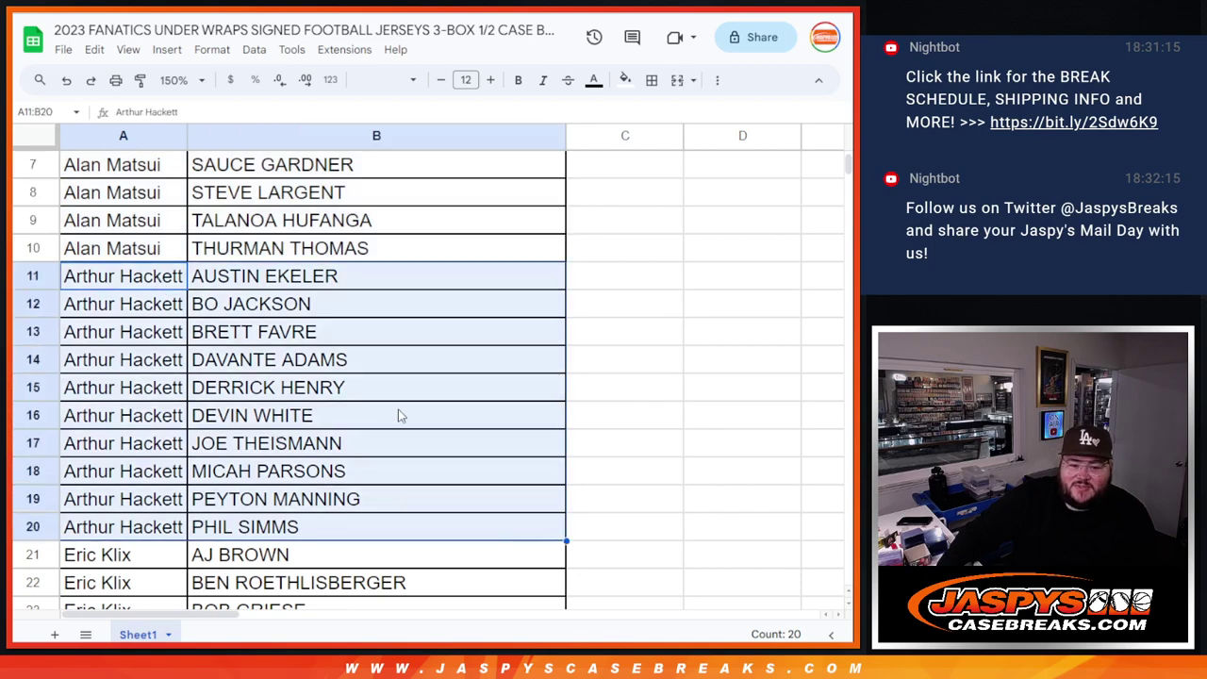
- Review the third participant's players, including the asterisked entries, by highlighting A21:B33 and A34:B40
{"action": "scroll", "coordinate": [438, 413], "scroll_direction": "down", "scroll_amount": 5}
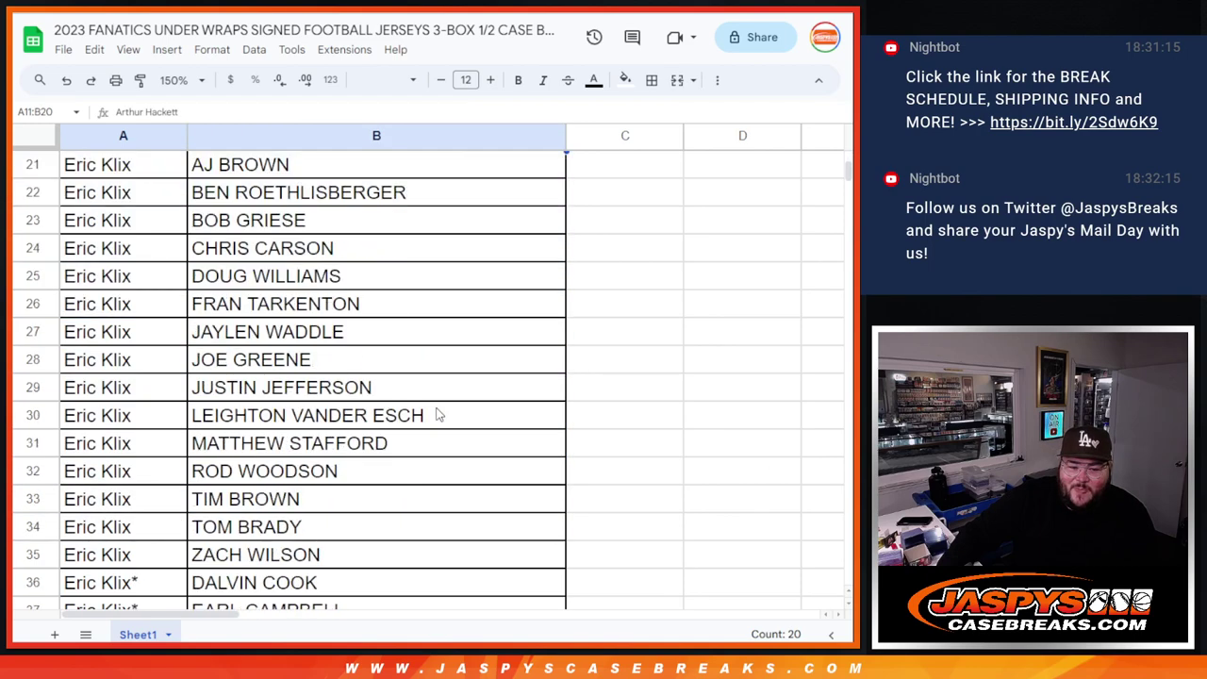
{"action": "scroll", "coordinate": [438, 414], "scroll_direction": "up", "scroll_amount": 1}
{"action": "left_click_drag", "start_coordinate": [115, 223], "coordinate": [296, 487]}
{"action": "scroll", "coordinate": [296, 429], "scroll_direction": "up", "scroll_amount": 2}
{"action": "scroll", "coordinate": [296, 429], "scroll_direction": "down", "scroll_amount": 1}
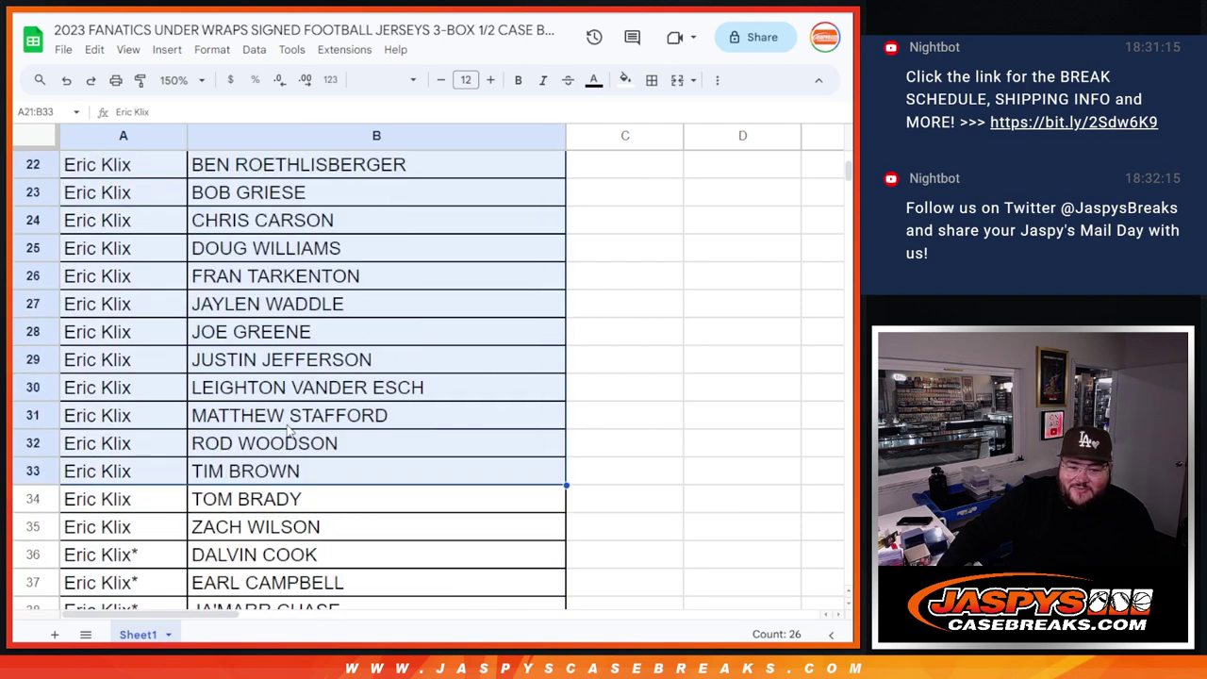
{"action": "scroll", "coordinate": [193, 223], "scroll_direction": "up", "scroll_amount": 1}
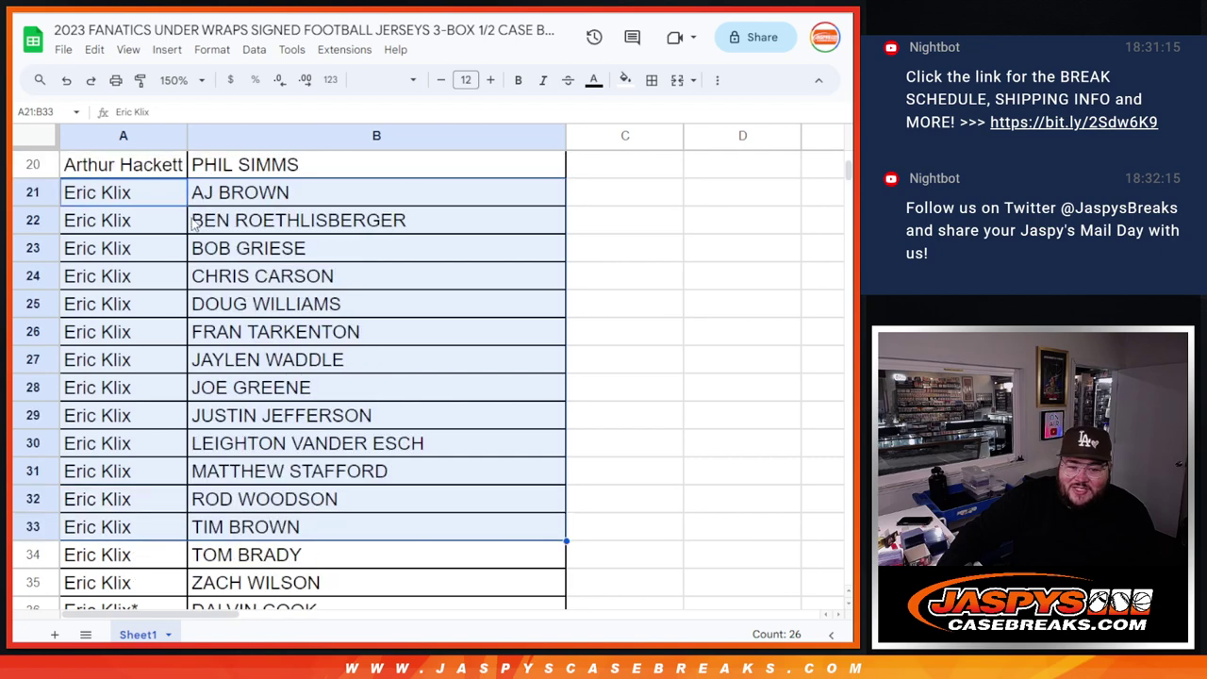
{"action": "scroll", "coordinate": [271, 508], "scroll_direction": "down", "scroll_amount": 3}
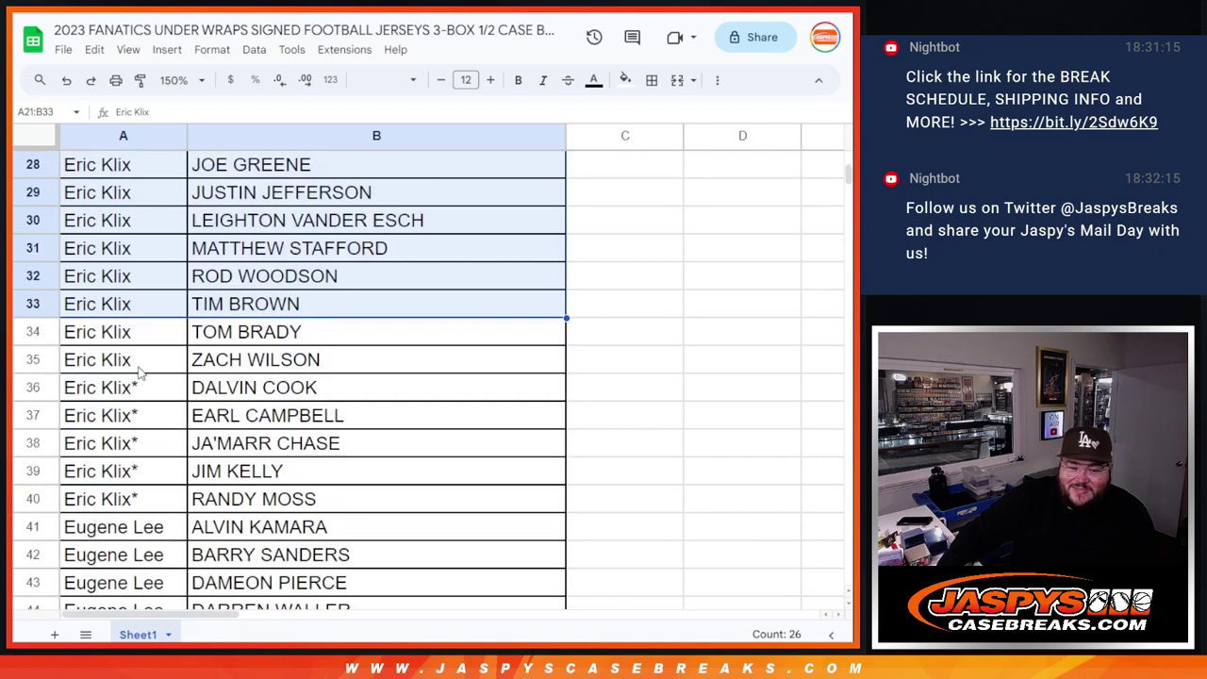
{"action": "left_click_drag", "start_coordinate": [141, 332], "coordinate": [260, 499]}
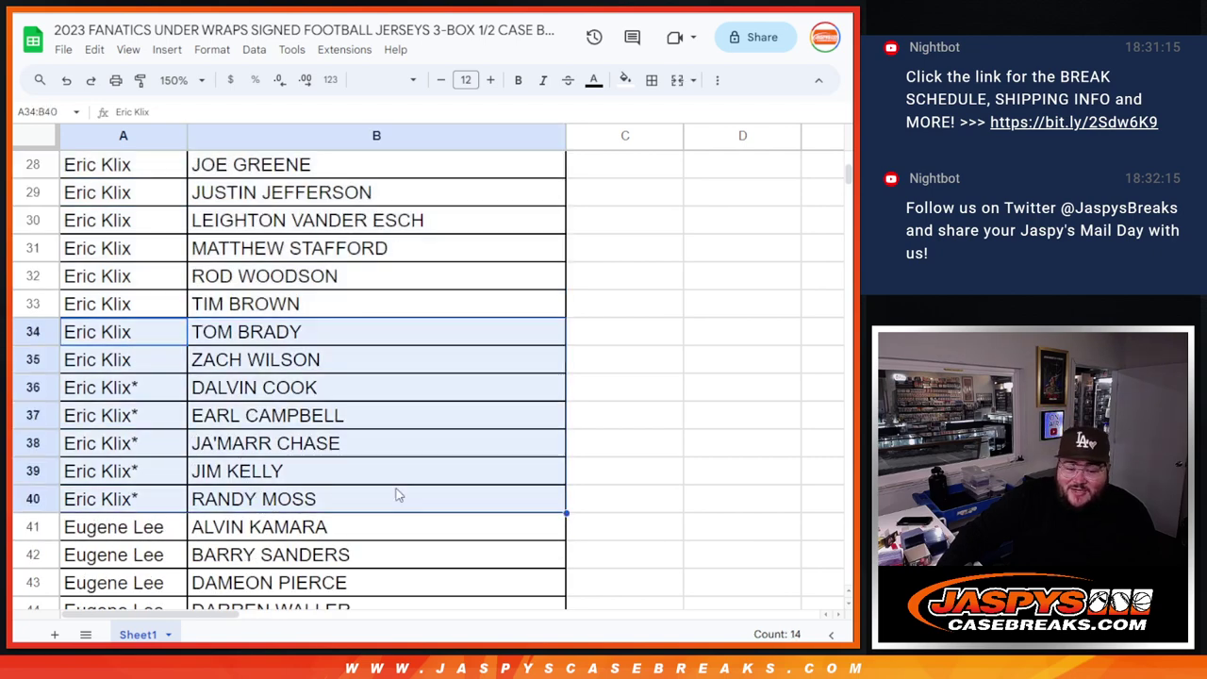
- Review the players of the next two participants by highlighting A41:B55 and A56:B65 in turn
{"action": "scroll", "coordinate": [386, 459], "scroll_direction": "down", "scroll_amount": 5}
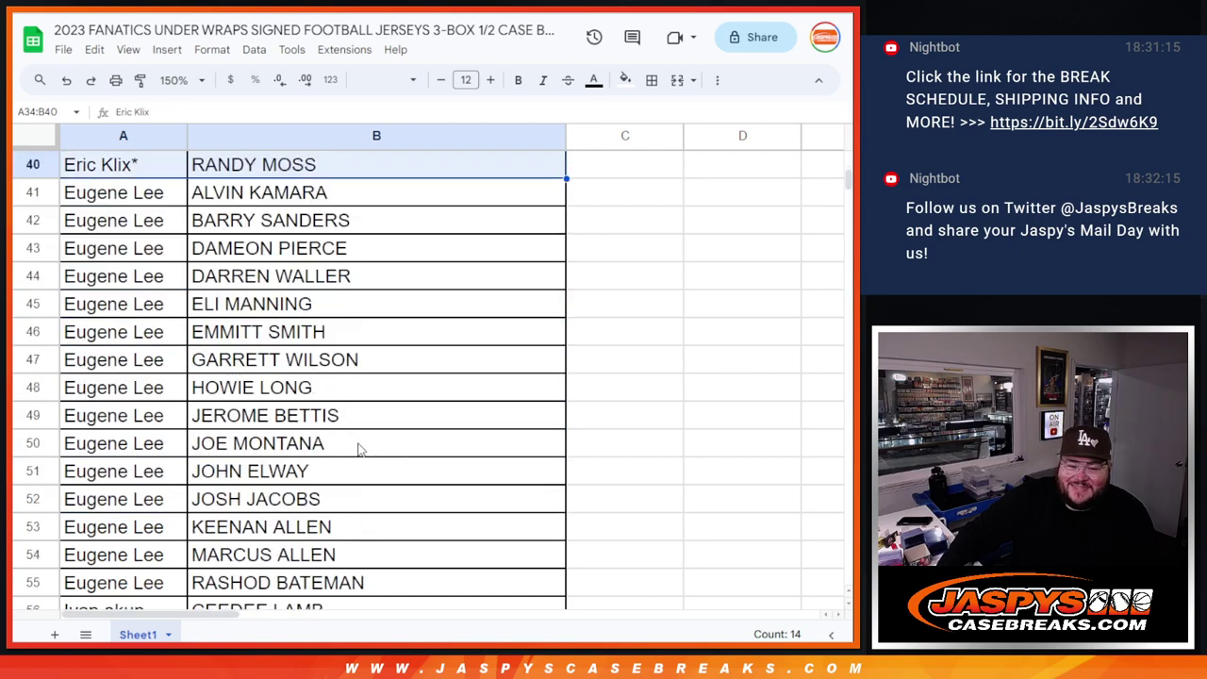
{"action": "left_click_drag", "start_coordinate": [143, 195], "coordinate": [305, 573]}
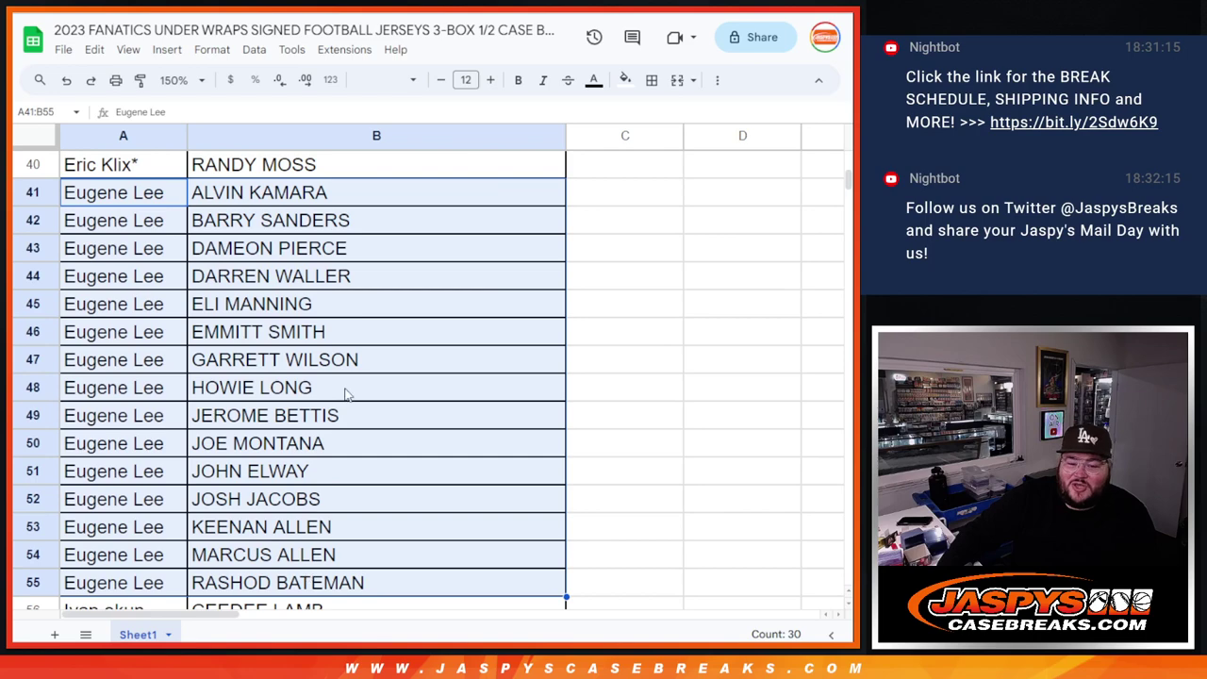
{"action": "scroll", "coordinate": [346, 392], "scroll_direction": "down", "scroll_amount": 6}
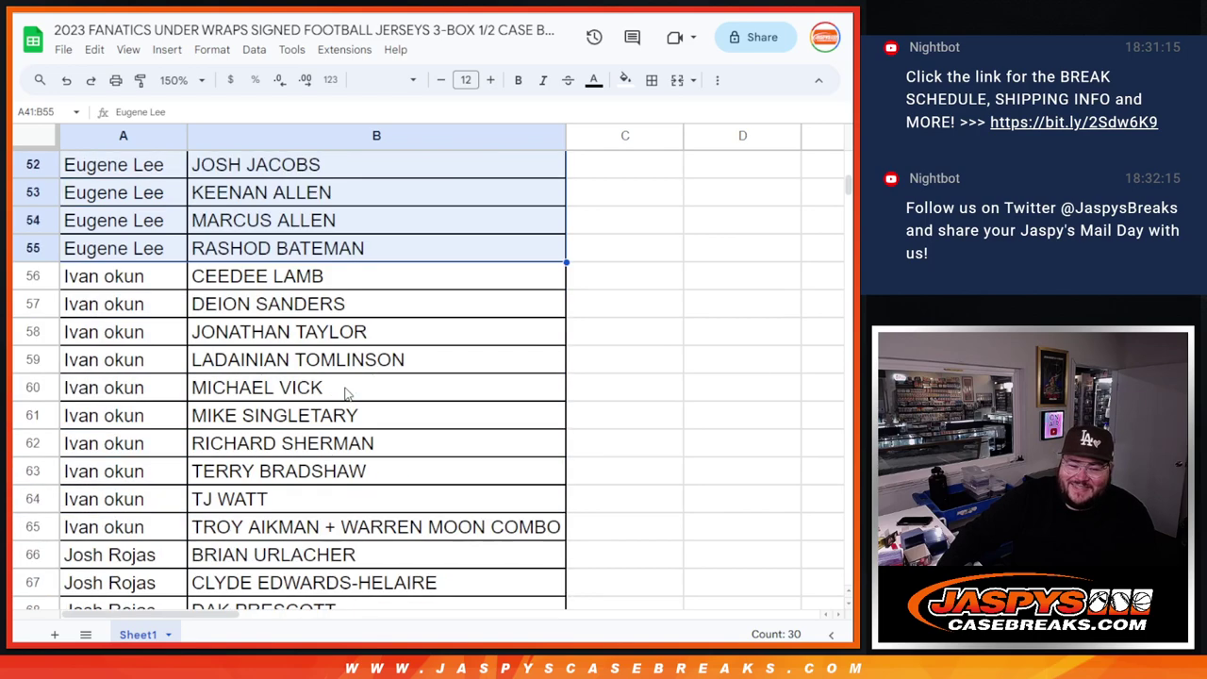
{"action": "scroll", "coordinate": [141, 247], "scroll_direction": "up", "scroll_amount": 1}
{"action": "left_click_drag", "start_coordinate": [132, 220], "coordinate": [316, 471]}
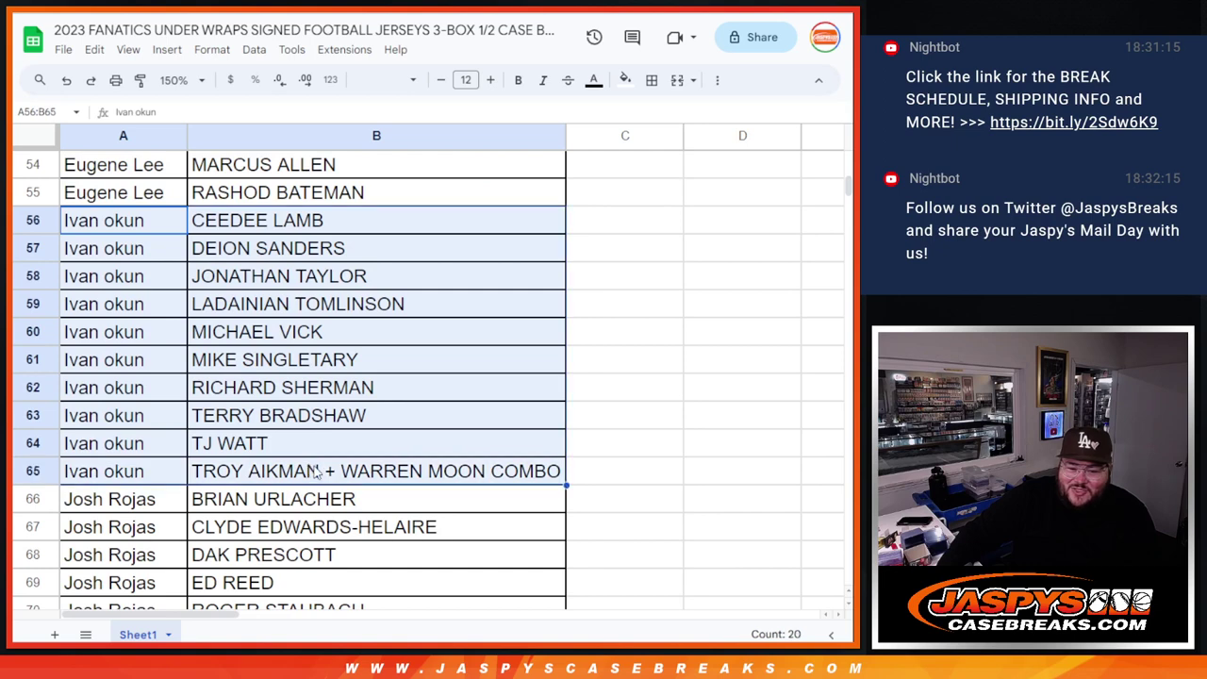
- Review the players of the last three participants by highlighting A66:B70, A71:B85 and A86:B90 in turn
{"action": "scroll", "coordinate": [312, 404], "scroll_direction": "down", "scroll_amount": 2}
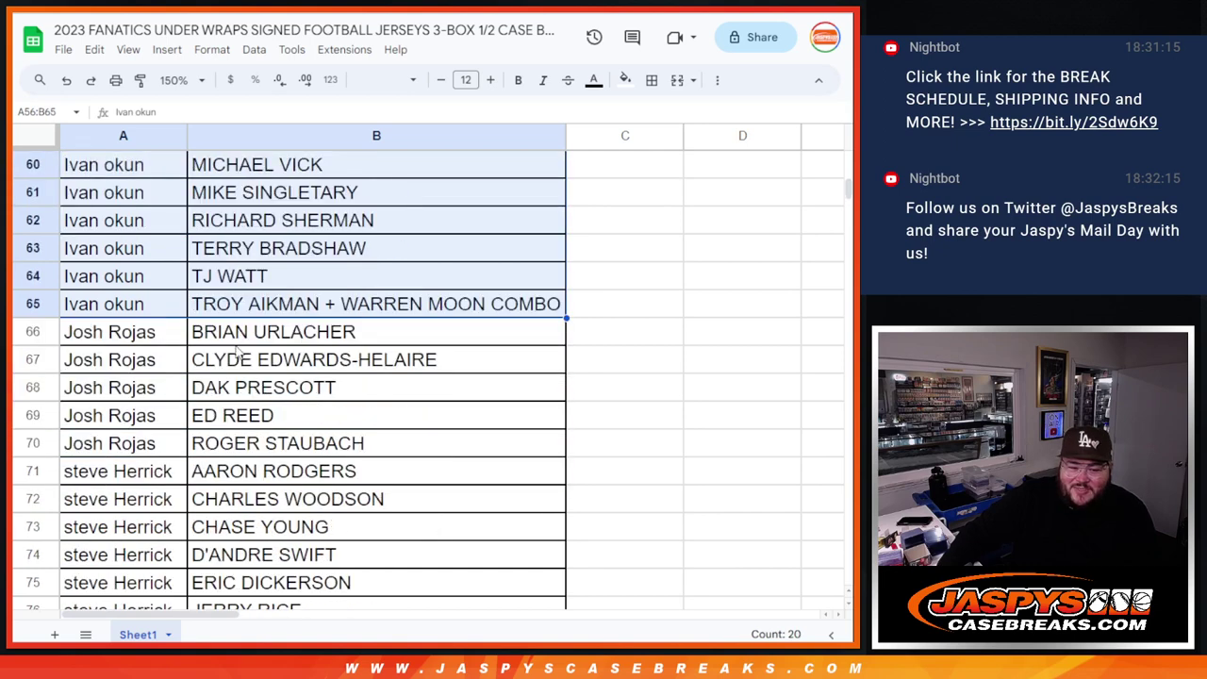
{"action": "left_click_drag", "start_coordinate": [158, 335], "coordinate": [297, 450]}
{"action": "scroll", "coordinate": [325, 410], "scroll_direction": "down", "scroll_amount": 4}
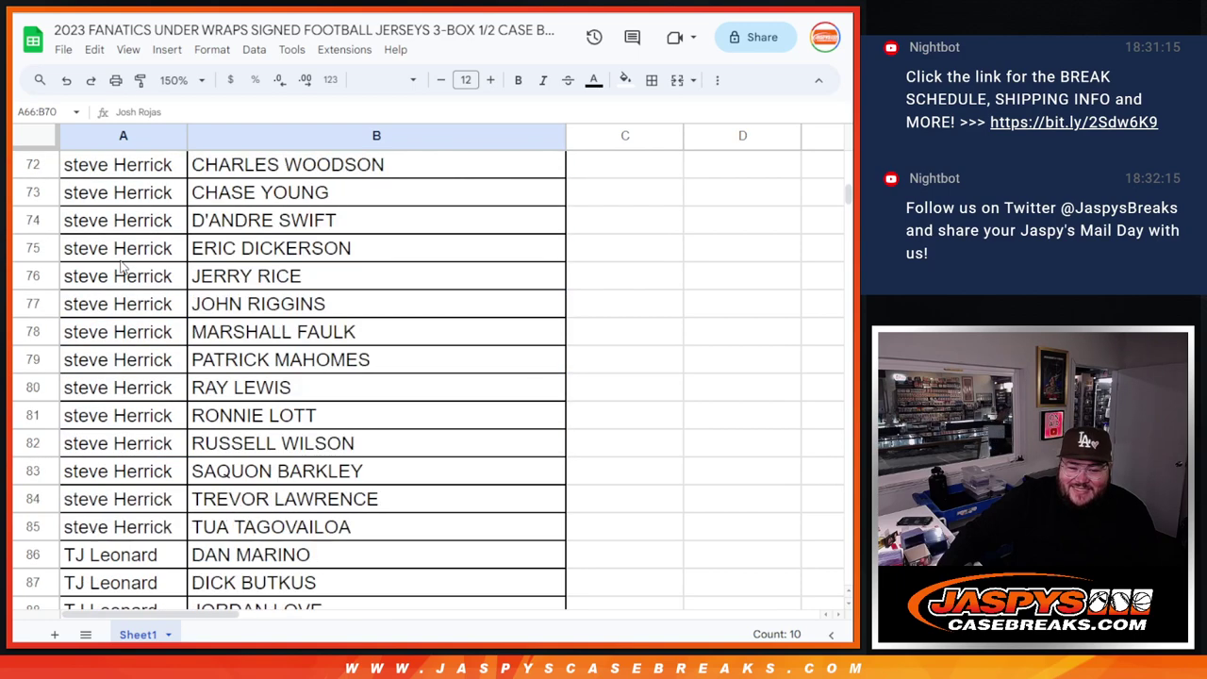
{"action": "scroll", "coordinate": [120, 202], "scroll_direction": "up", "scroll_amount": 1}
{"action": "left_click_drag", "start_coordinate": [120, 193], "coordinate": [294, 582]}
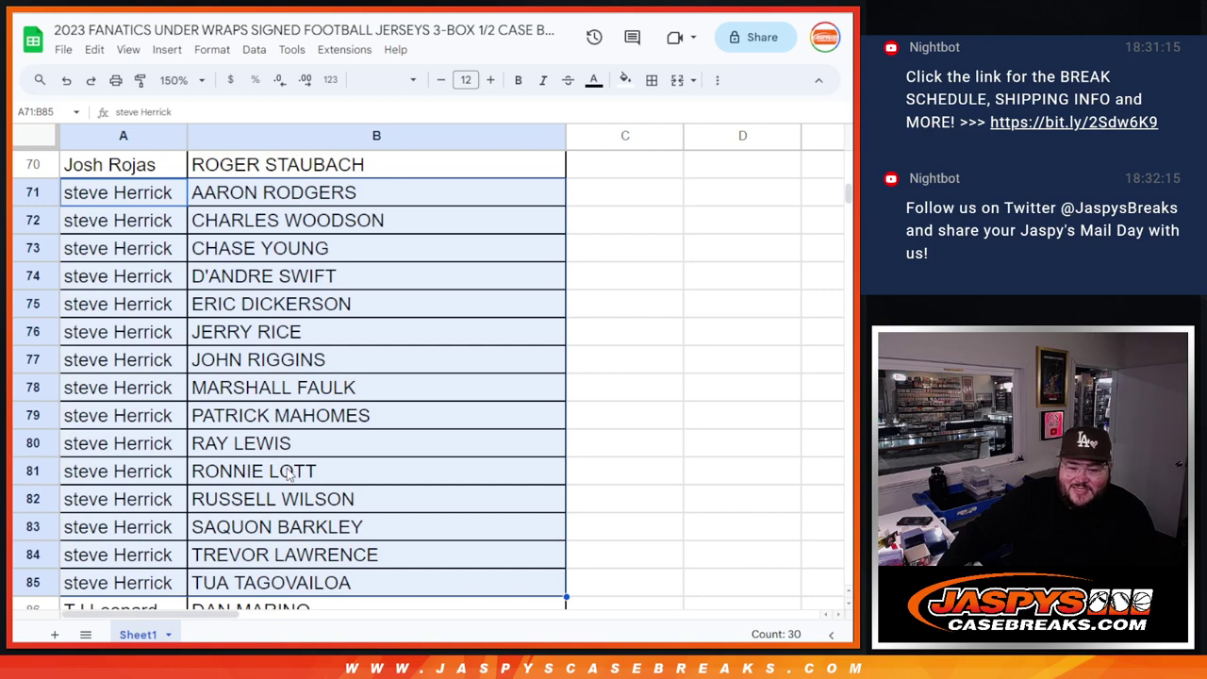
{"action": "scroll", "coordinate": [290, 474], "scroll_direction": "down", "scroll_amount": 3}
{"action": "left_click_drag", "start_coordinate": [145, 396], "coordinate": [312, 504]}
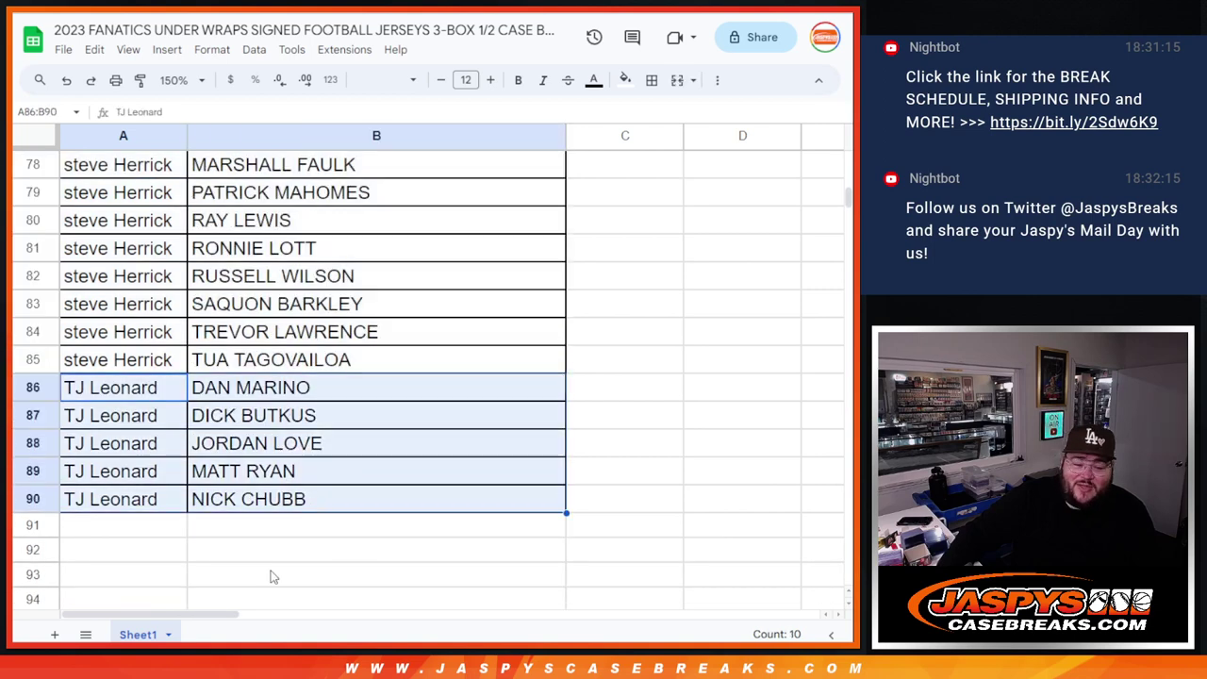
- Return to the start of the participant list and replace the highlighted range with empty cell C7
{"action": "scroll", "coordinate": [380, 449], "scroll_direction": "up", "scroll_amount": 10}
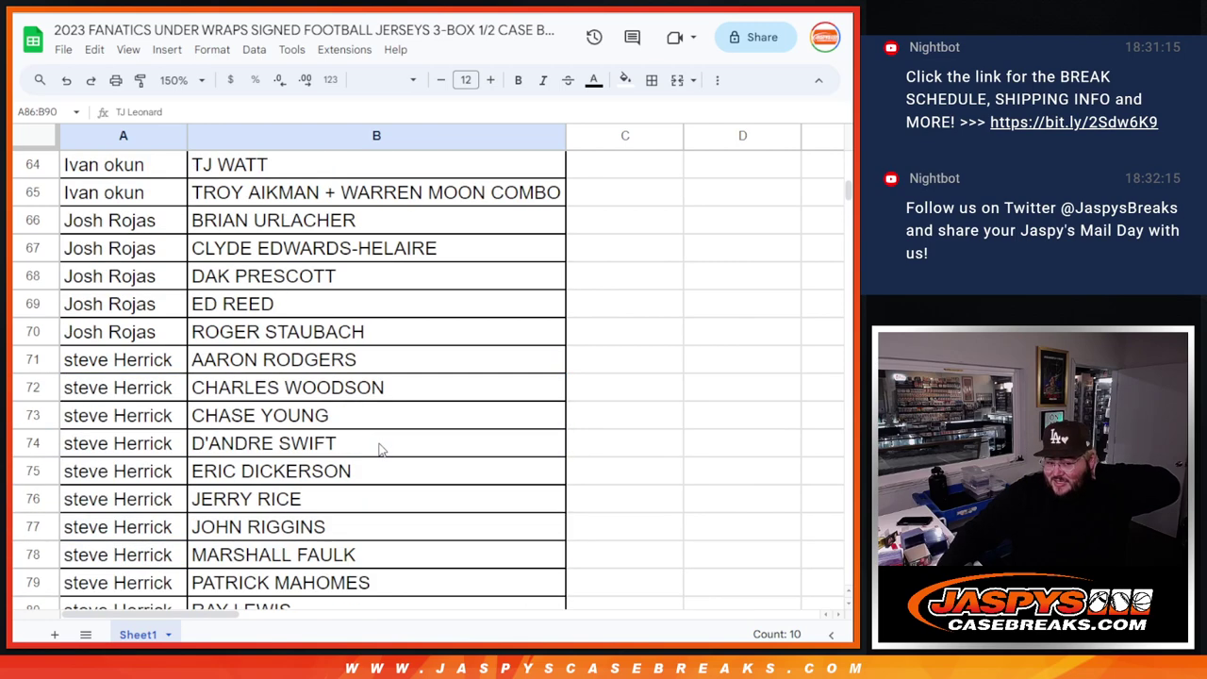
{"action": "scroll", "coordinate": [380, 448], "scroll_direction": "up", "scroll_amount": 15}
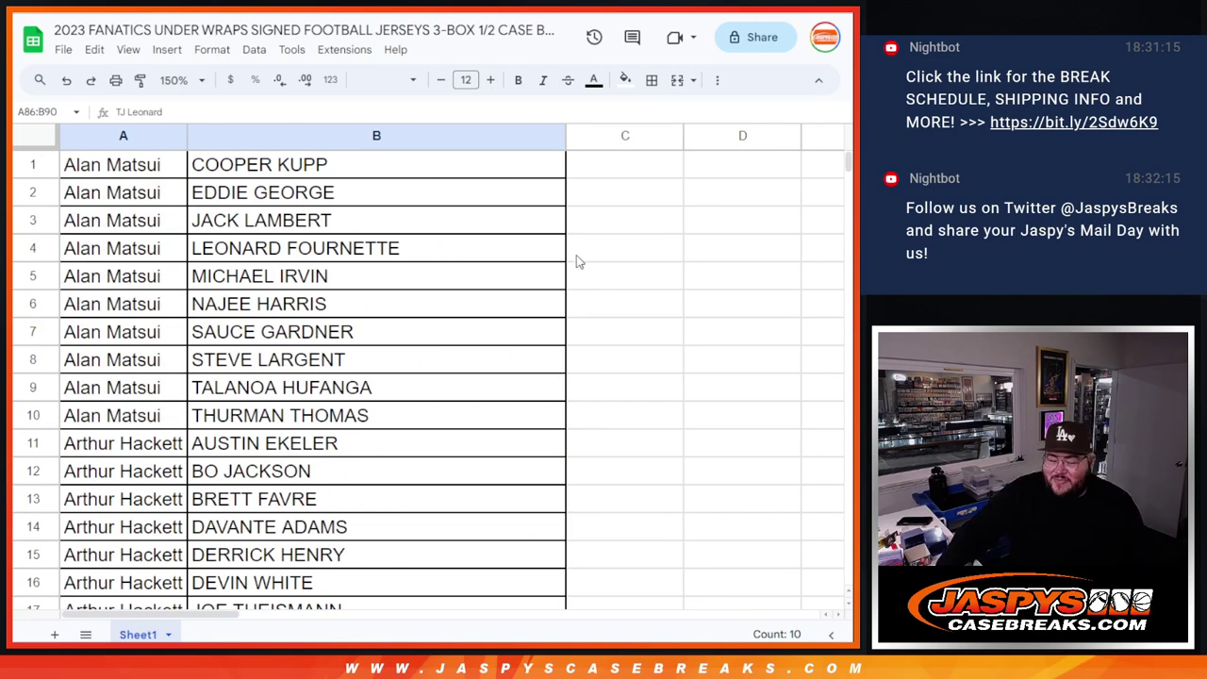
{"action": "left_click", "coordinate": [608, 326]}
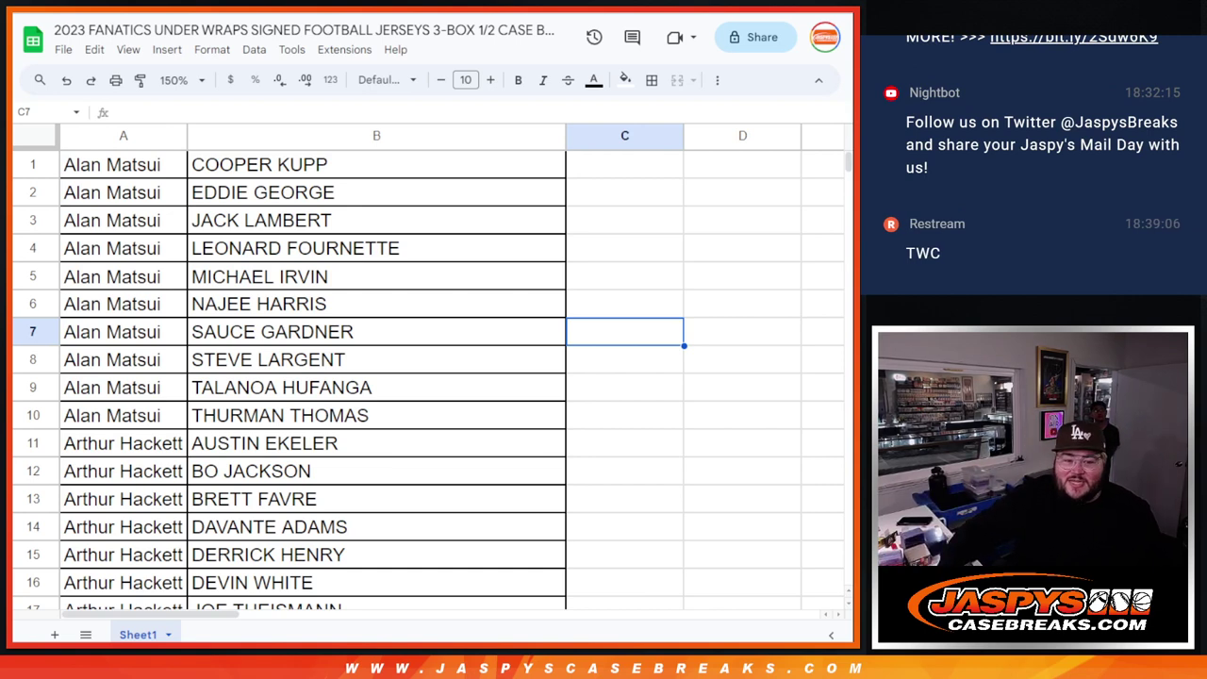
- Set up the current sheet for printing in portrait orientation with the workbook title in the header, and check the preview pages
{"action": "left_click", "coordinate": [115, 80]}
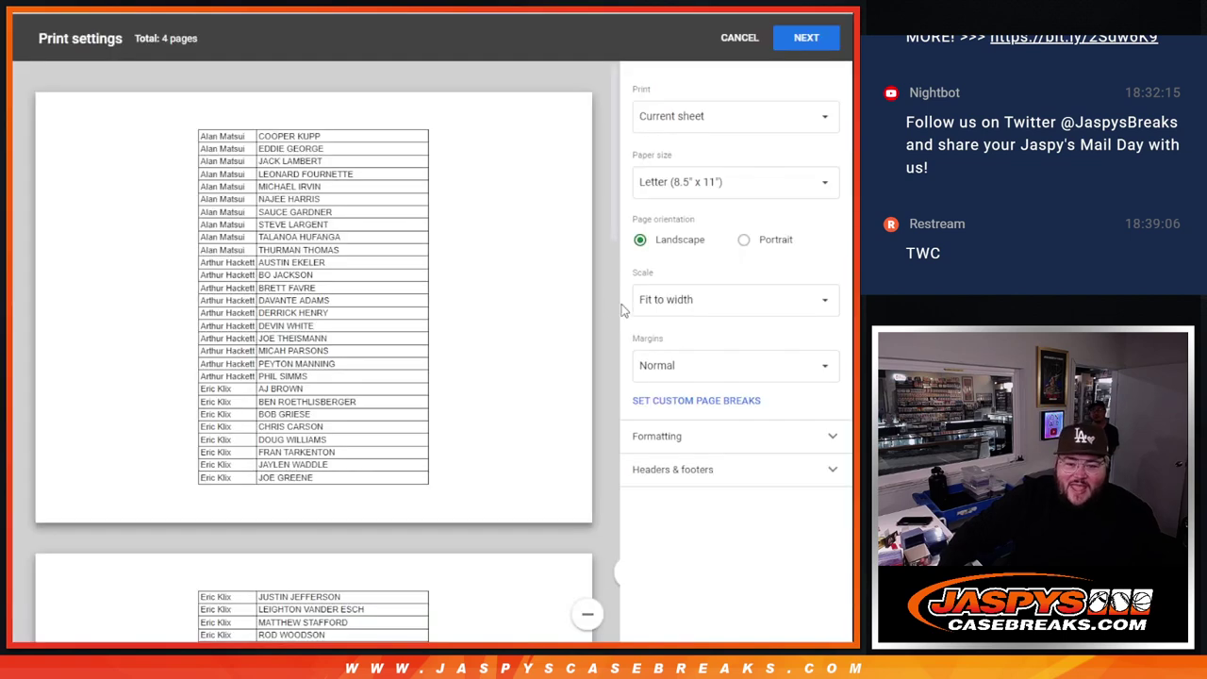
{"action": "left_click", "coordinate": [772, 243]}
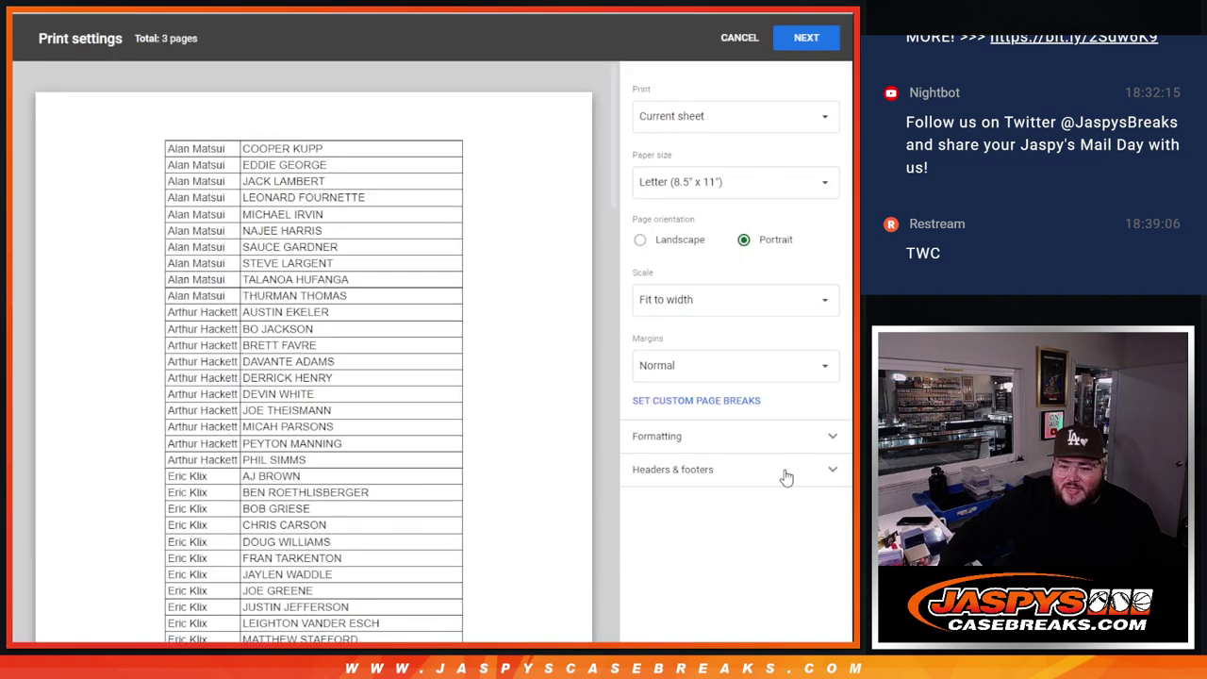
{"action": "left_click", "coordinate": [782, 472]}
{"action": "left_click", "coordinate": [713, 530]}
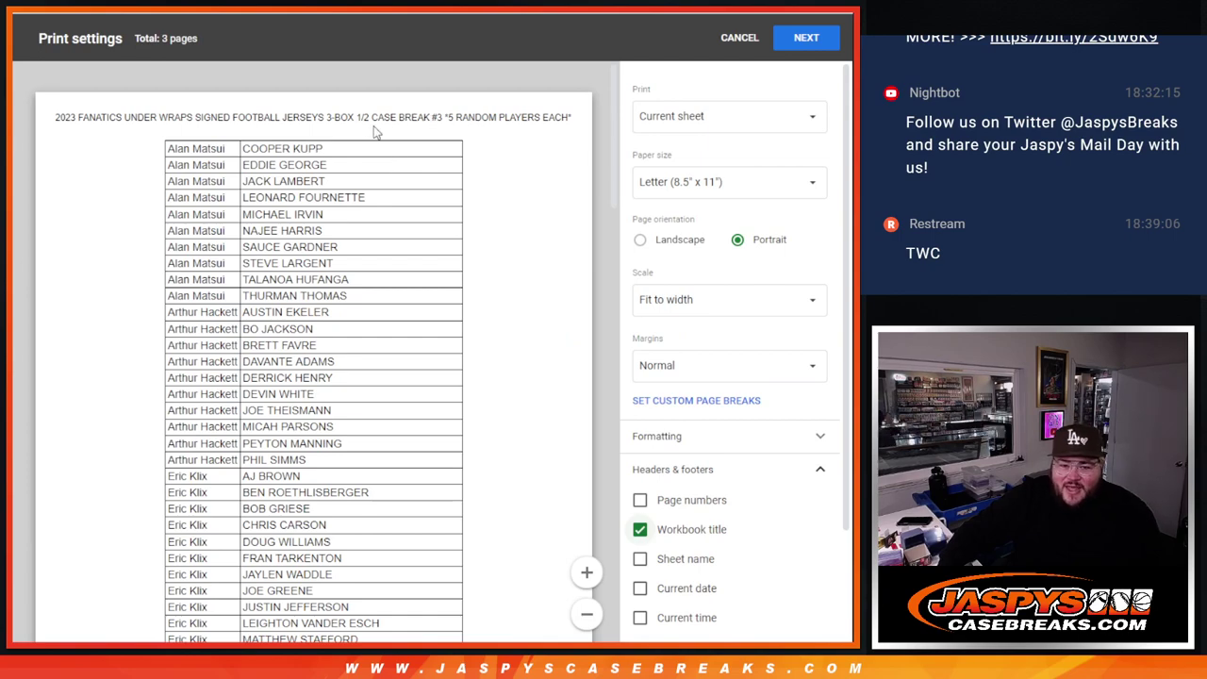
{"action": "scroll", "coordinate": [398, 266], "scroll_direction": "down", "scroll_amount": 3}
{"action": "scroll", "coordinate": [398, 264], "scroll_direction": "down", "scroll_amount": 10}
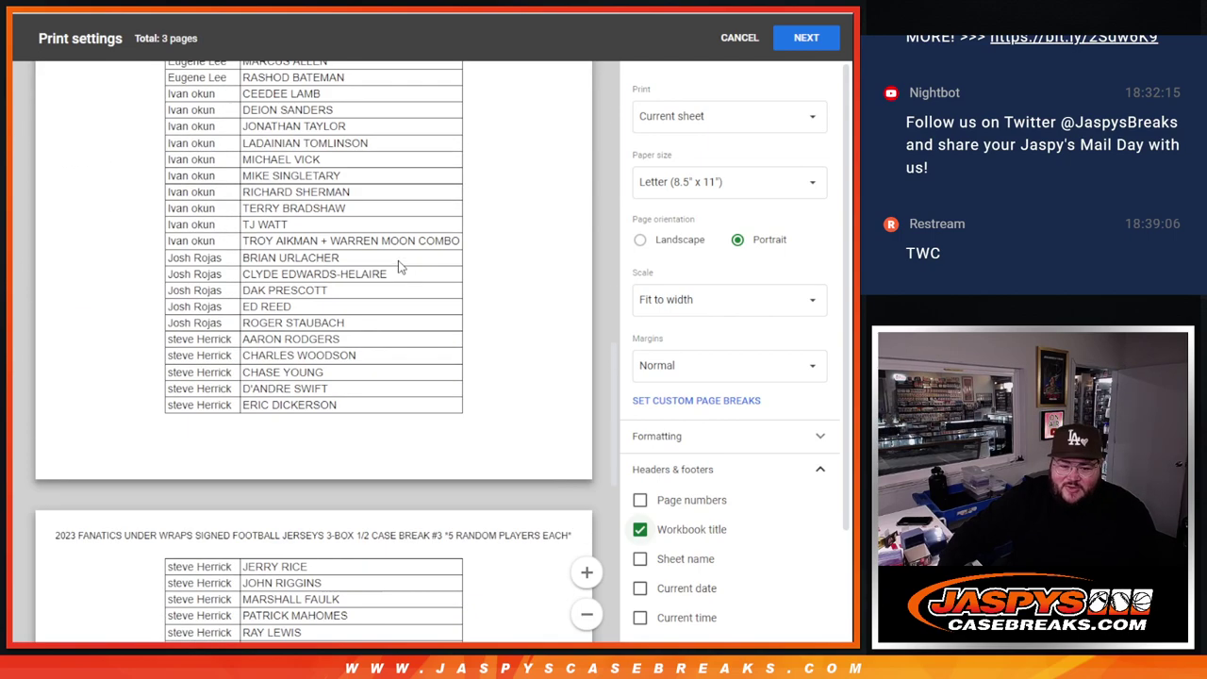
{"action": "scroll", "coordinate": [398, 264], "scroll_direction": "up", "scroll_amount": 13}
{"action": "scroll", "coordinate": [397, 266], "scroll_direction": "up", "scroll_amount": 1}
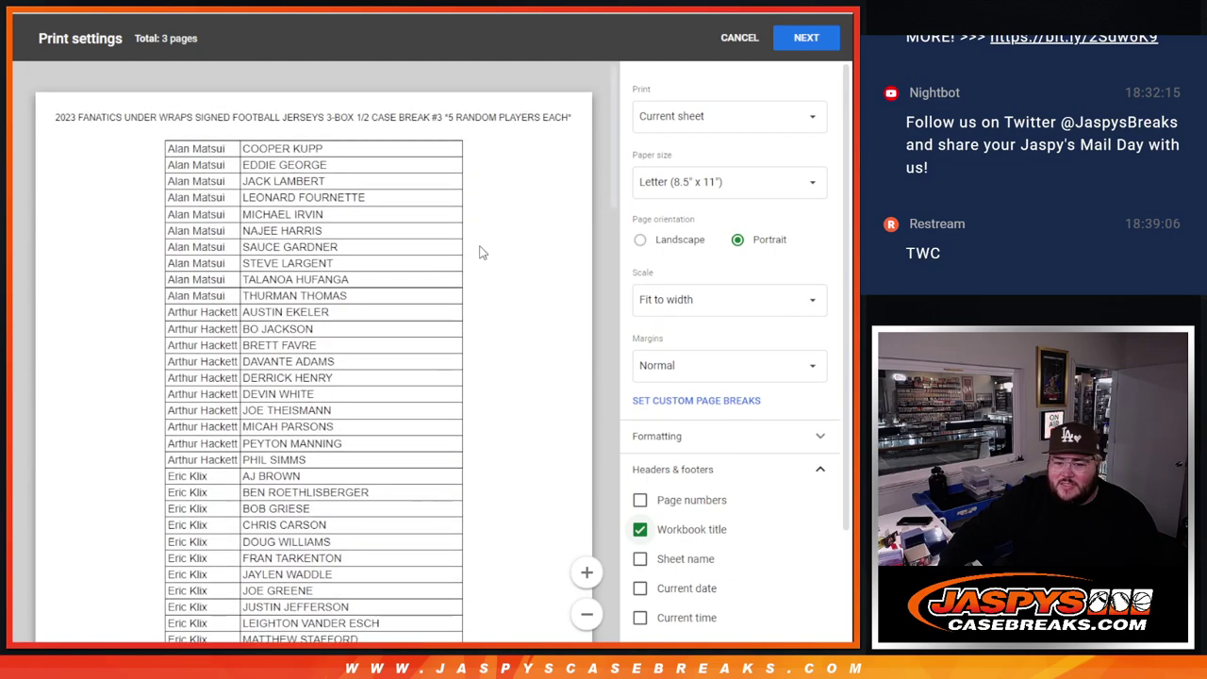